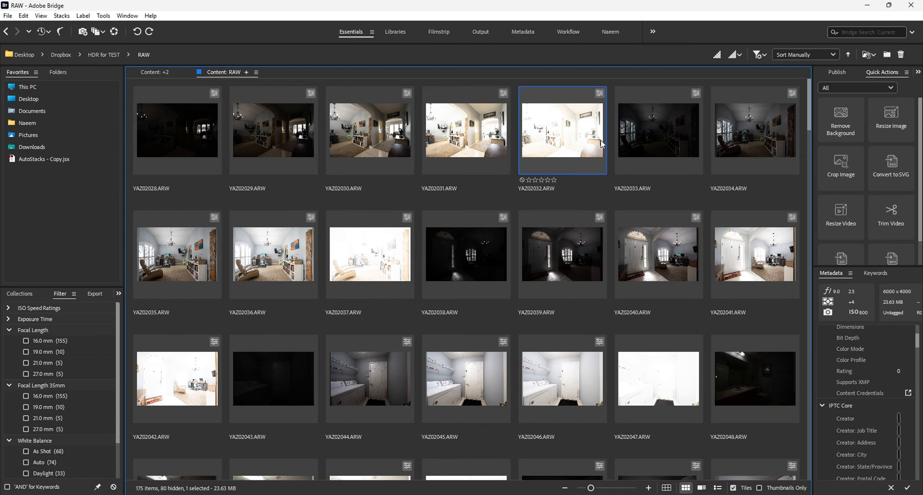
# Open the four bracketed exposures YAZ02028.ARW through YAZ02031.ARW in Camera Raw and select all of them.
pyautogui.click(468, 123)
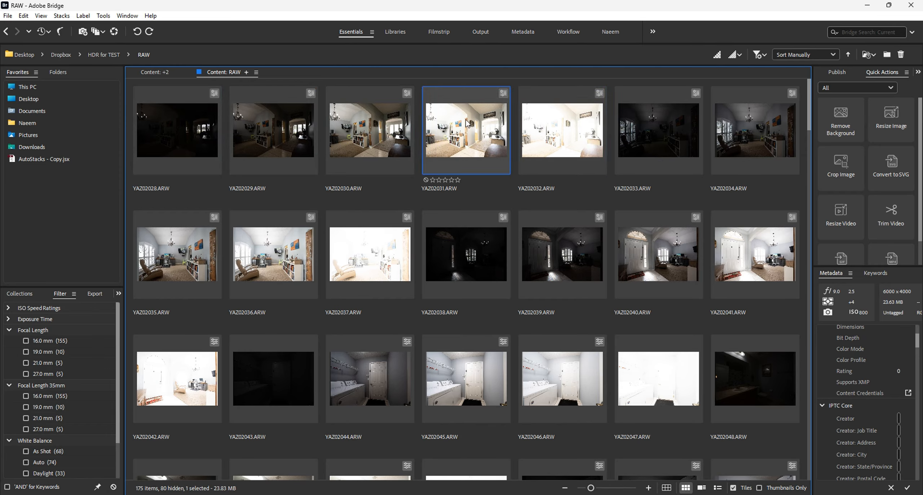
pyautogui.keyDown('shift'); pyautogui.click(200, 117); pyautogui.keyUp('shift')
pyautogui.press('Return')
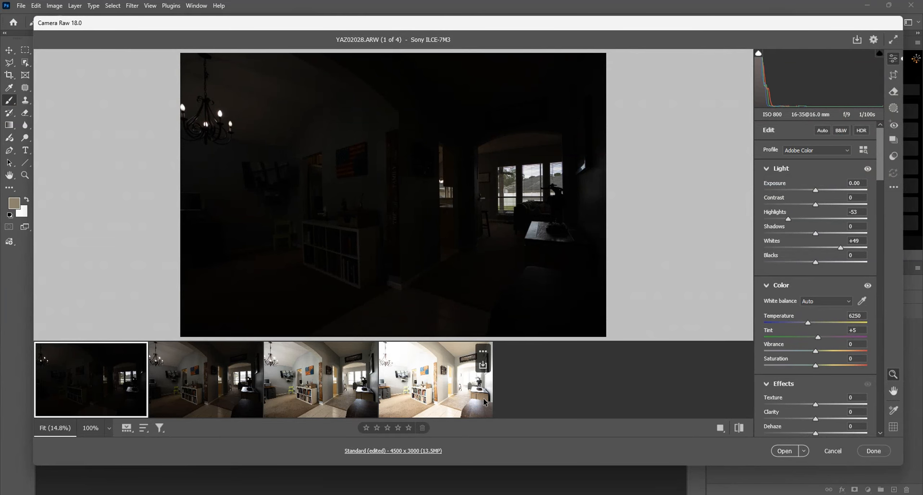
pyautogui.keyDown('shift'); pyautogui.click(438, 394); pyautogui.keyUp('shift')
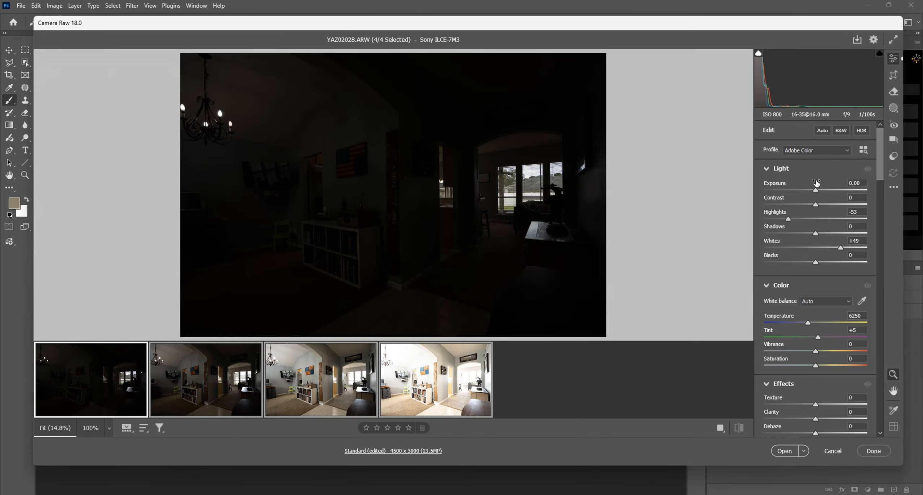
# Reset the Light settings of all four exposures to 0 and set their white balance to Auto.
pyautogui.click(822, 131)
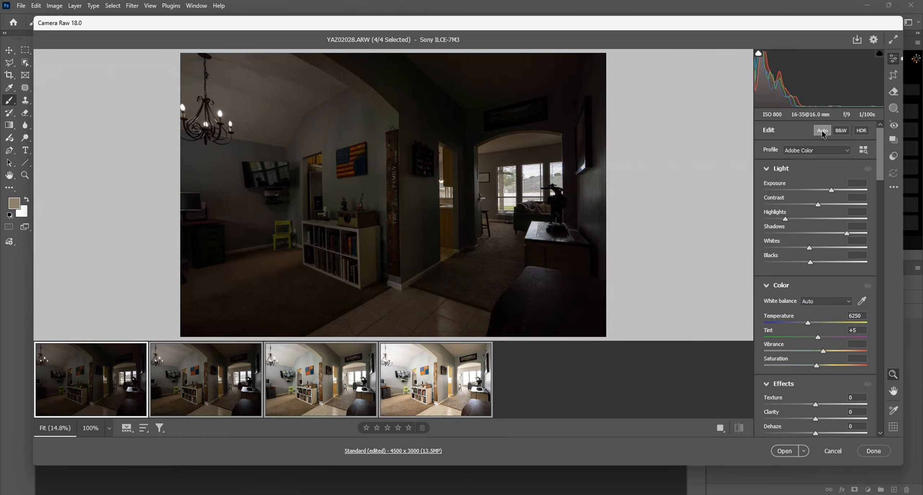
pyautogui.click(823, 130)
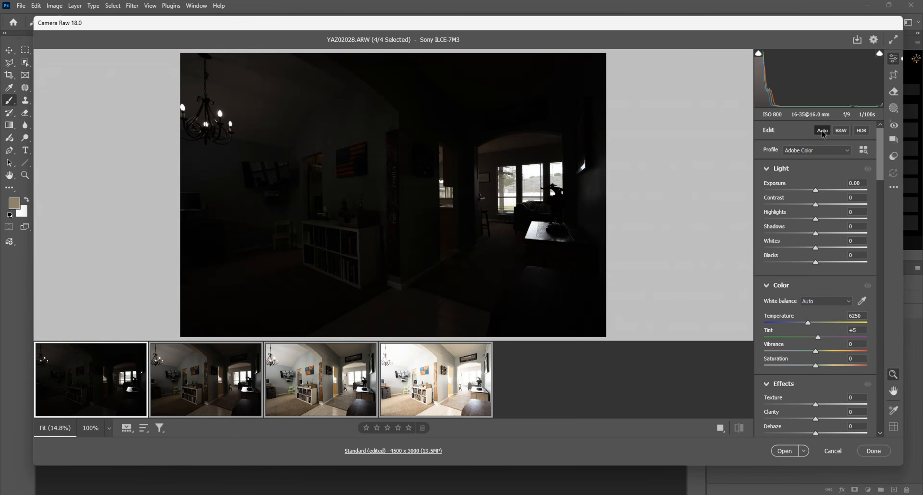
pyautogui.click(826, 302)
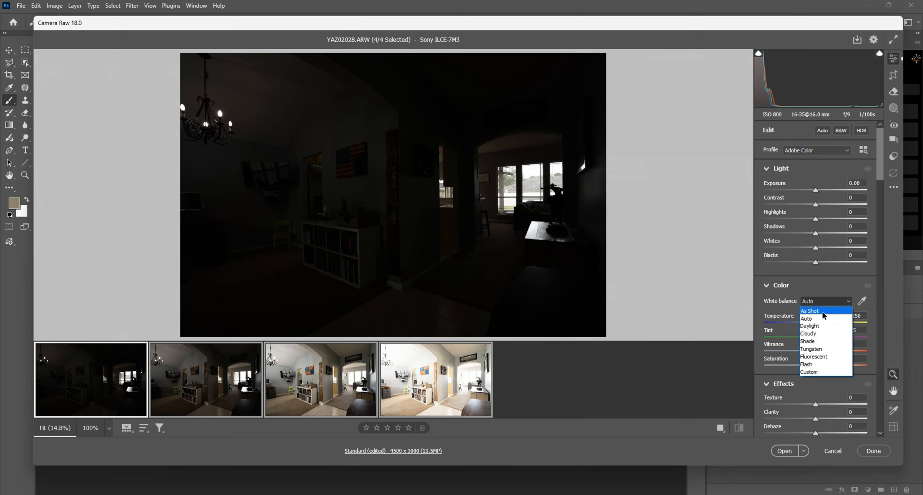
pyautogui.click(823, 312)
pyautogui.click(823, 302)
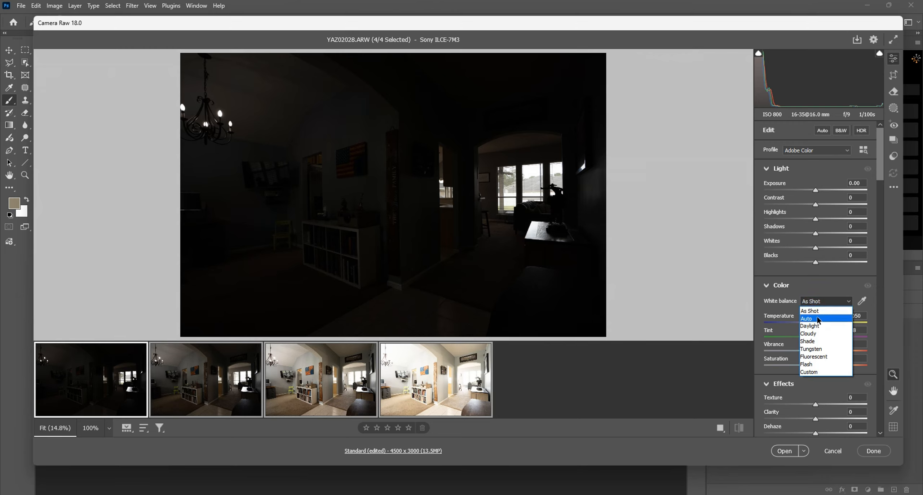
pyautogui.click(818, 320)
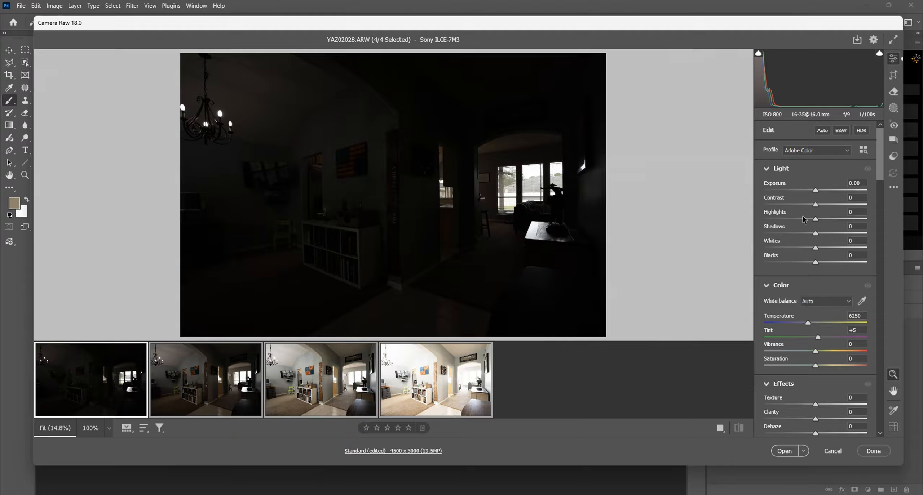
# Open the four exposures in Photoshop with Highlights lowered to -54 and Whites adjusted automatically.
pyautogui.moveTo(816, 219); pyautogui.dragTo(787, 219)
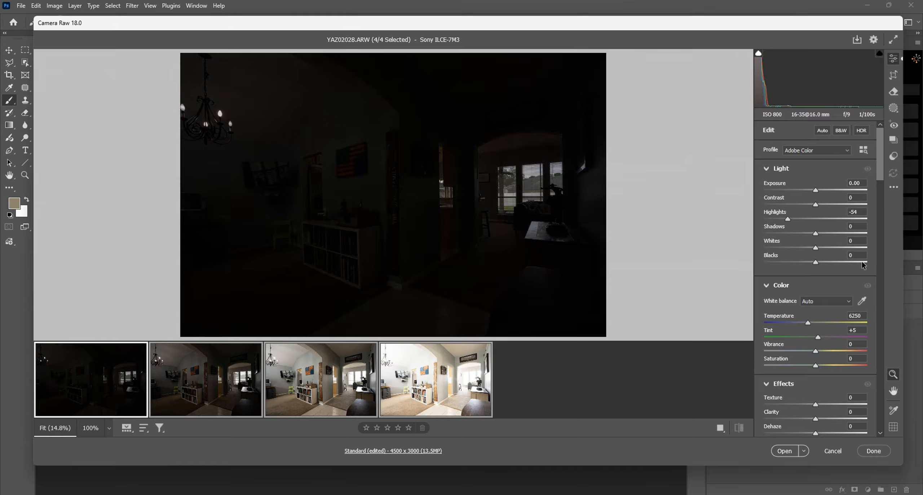
pyautogui.press('shift')
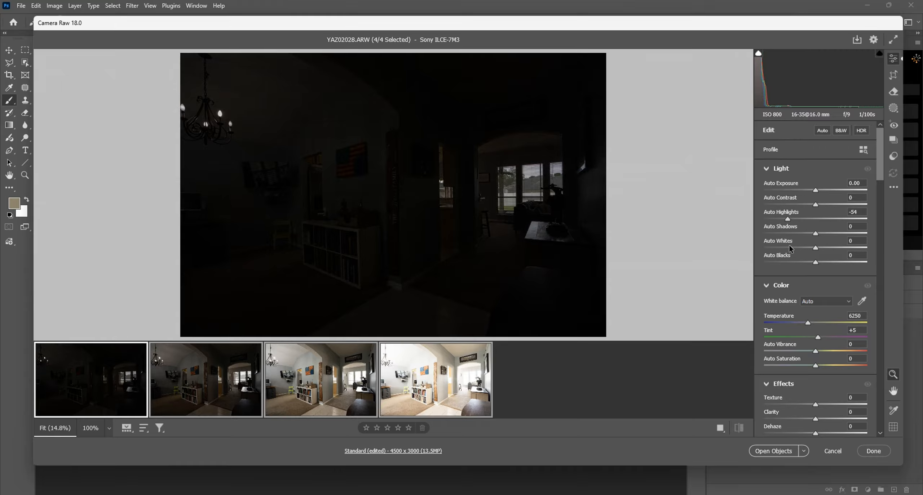
pyautogui.keyDown('shift'); pyautogui.doubleClick(779, 240); pyautogui.keyUp('shift')
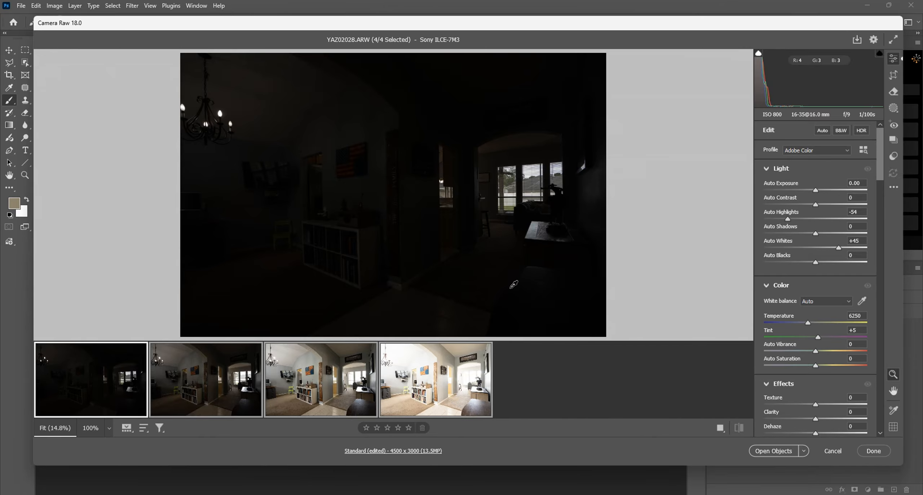
pyautogui.click(783, 452)
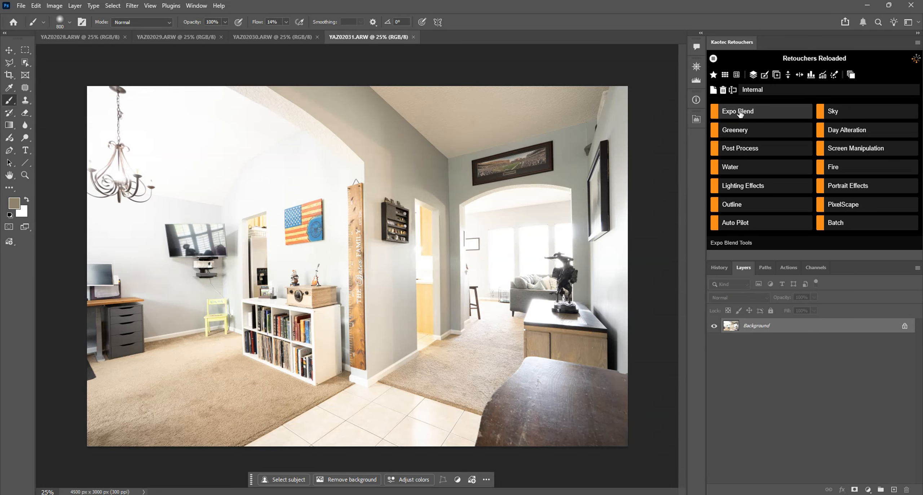
# Review the Retouchers Reloaded profiles and the HDR Merge setting in the Expo Blend tools' Magic Merge options.
pyautogui.click(780, 91)
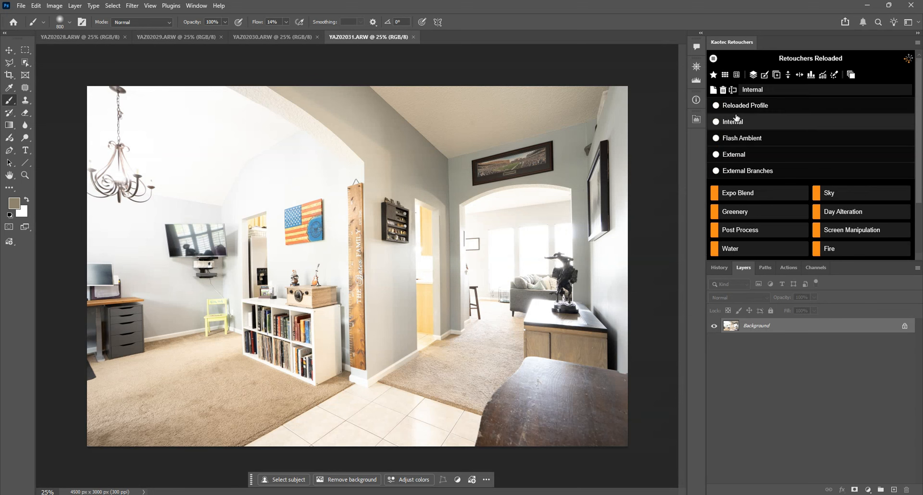
pyautogui.click(762, 93)
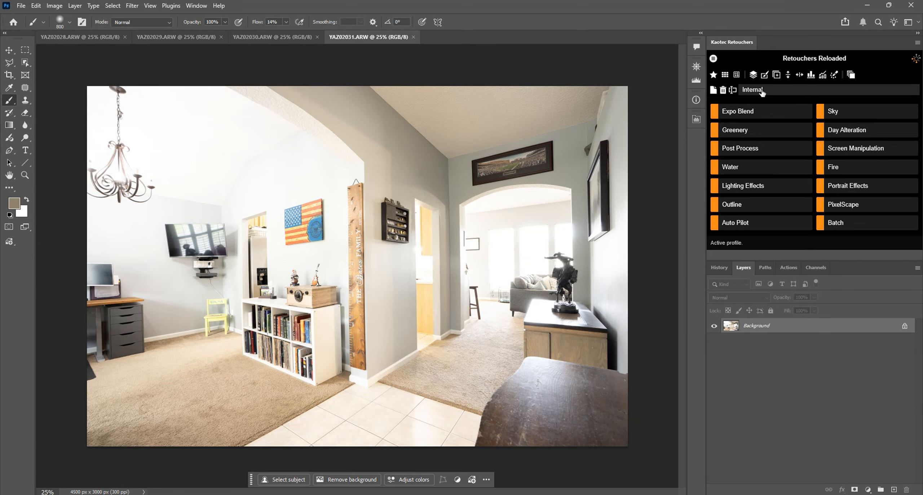
pyautogui.click(736, 119)
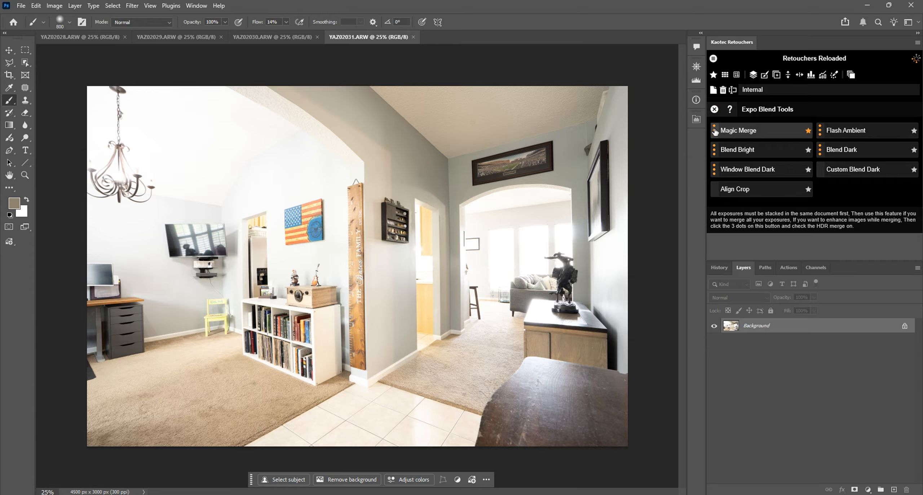
pyautogui.click(714, 131)
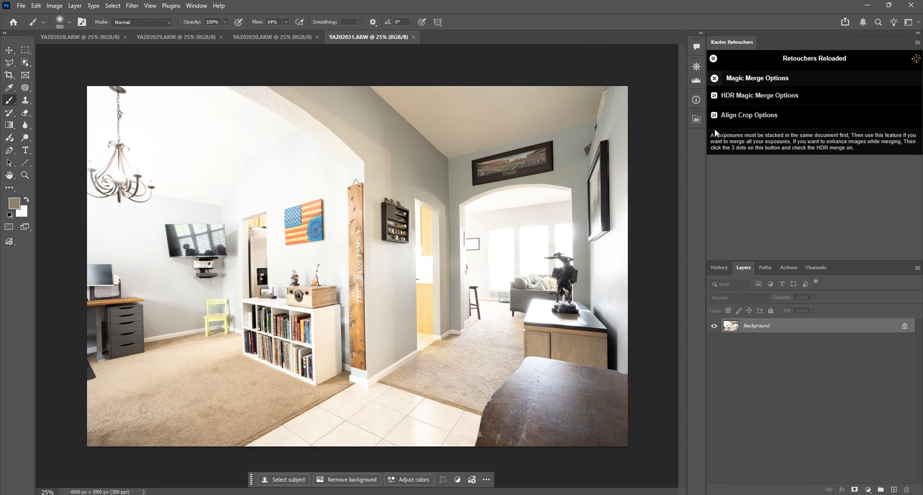
pyautogui.click(756, 97)
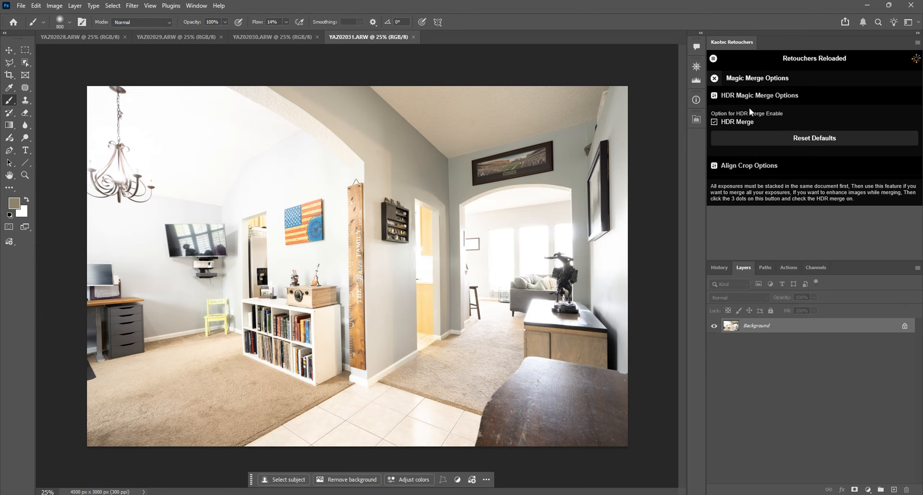
pyautogui.click(739, 96)
pyautogui.click(714, 78)
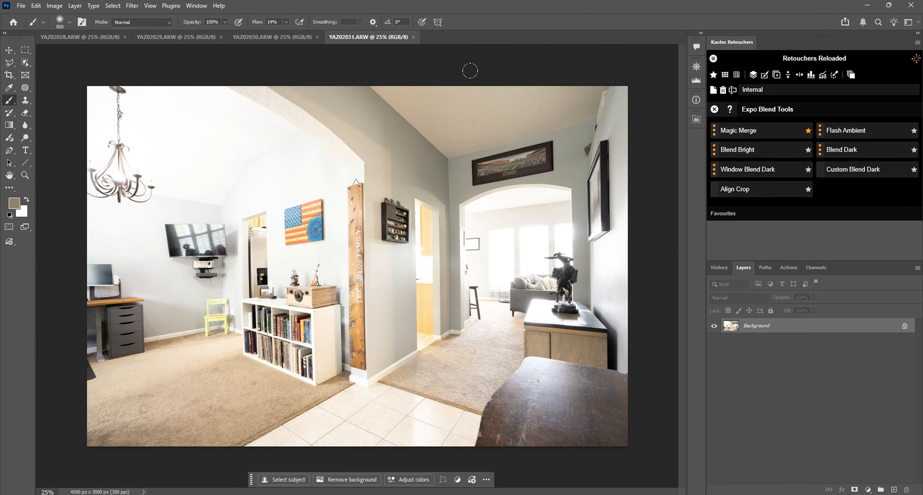
pyautogui.click(714, 109)
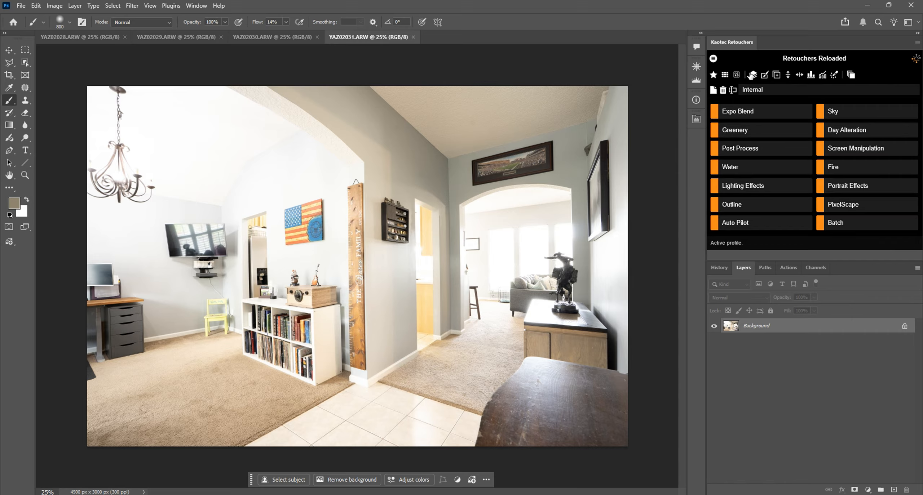
# Run the favourite Magic Merge tool on the open exposures and apply Auto Process to the merged image.
pyautogui.click(713, 75)
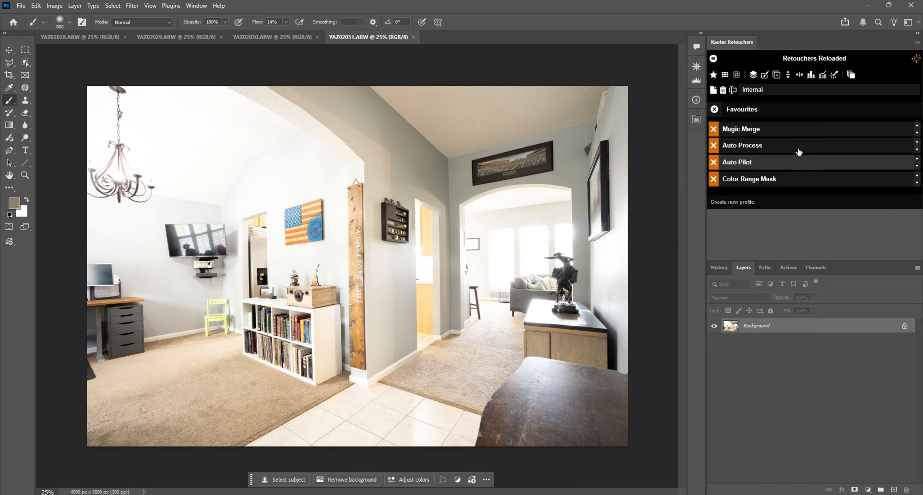
pyautogui.click(744, 132)
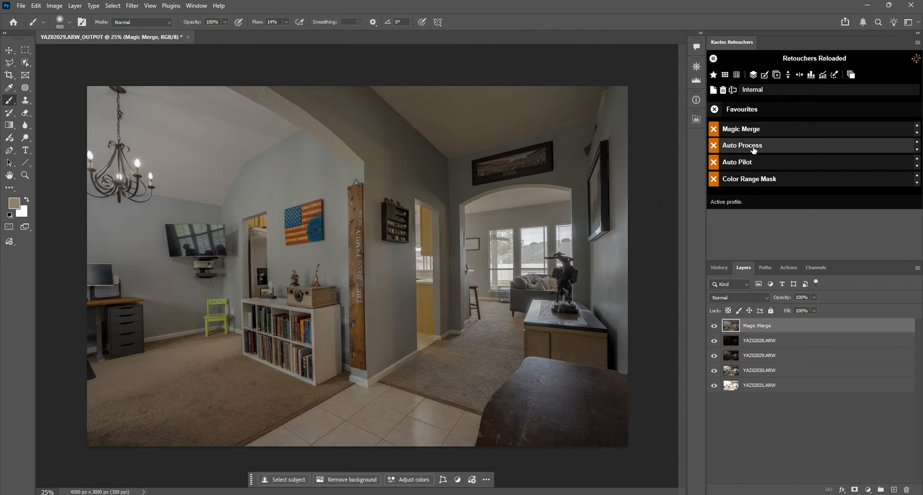
pyautogui.click(753, 146)
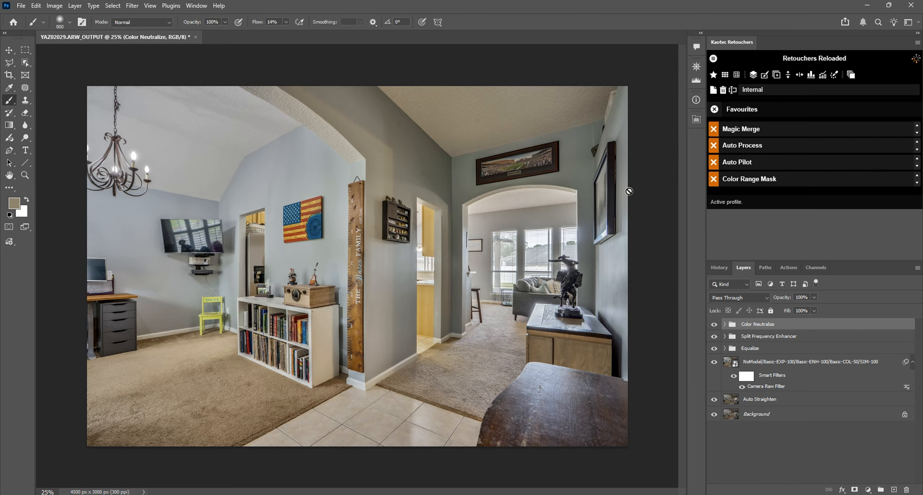
# Compare the image with and without the Color Neutralize group by switching its visibility off and on.
pyautogui.click(713, 326)
pyautogui.click(713, 325)
pyautogui.click(713, 326)
pyautogui.click(714, 326)
pyautogui.click(714, 326)
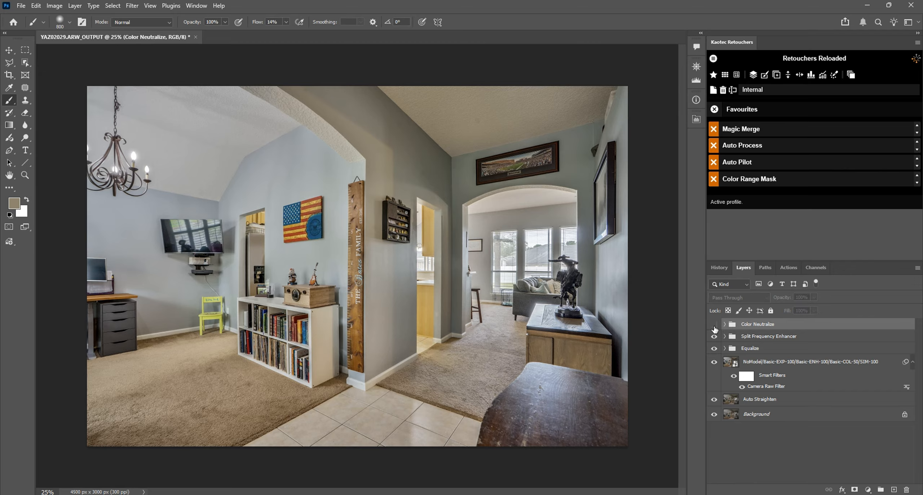
pyautogui.click(714, 325)
# Set the opacity of all four layers inside the Color Neutralize group to 10%.
pyautogui.click(725, 325)
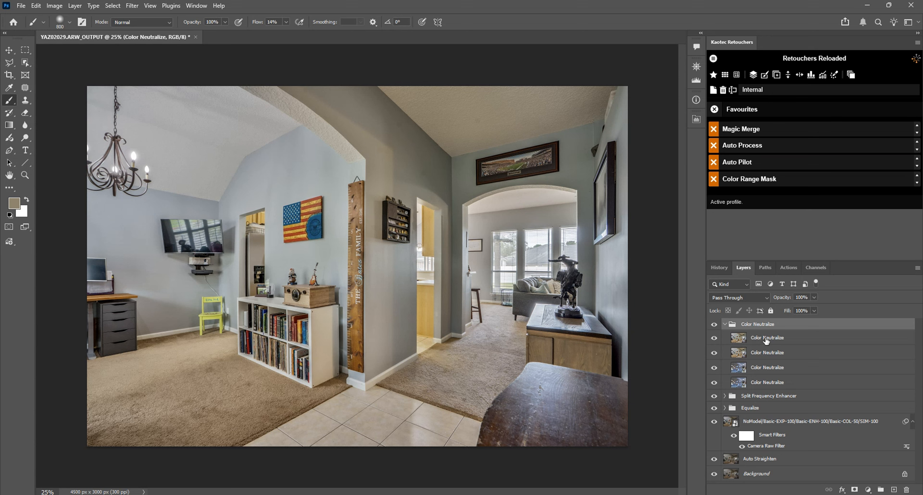
pyautogui.click(746, 341)
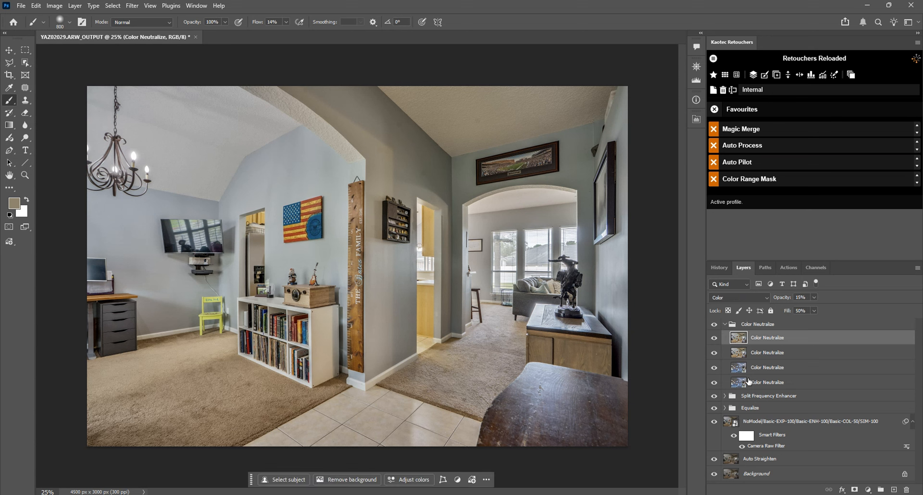
pyautogui.keyDown('shift'); pyautogui.click(758, 385); pyautogui.keyUp('shift')
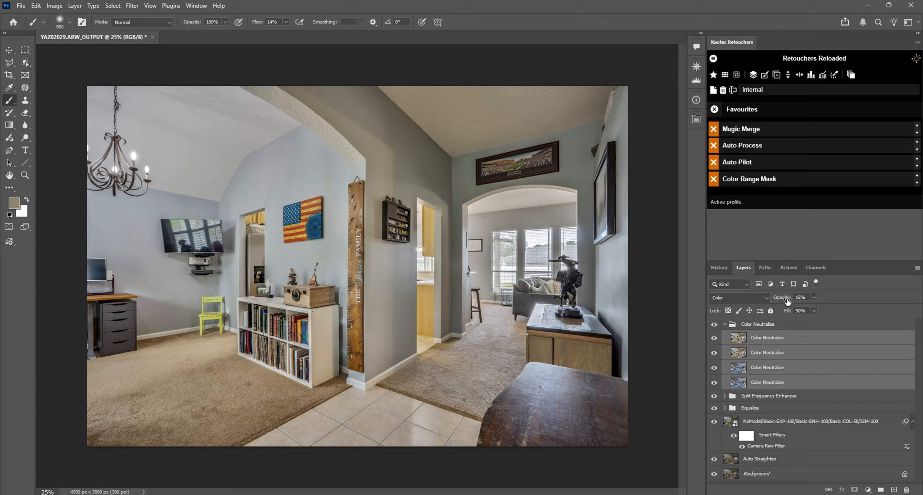
pyautogui.moveTo(788, 302); pyautogui.dragTo(785, 300)
# Set the Opacity option of the Color Neutralize post-process tool to 10.
pyautogui.click(715, 110)
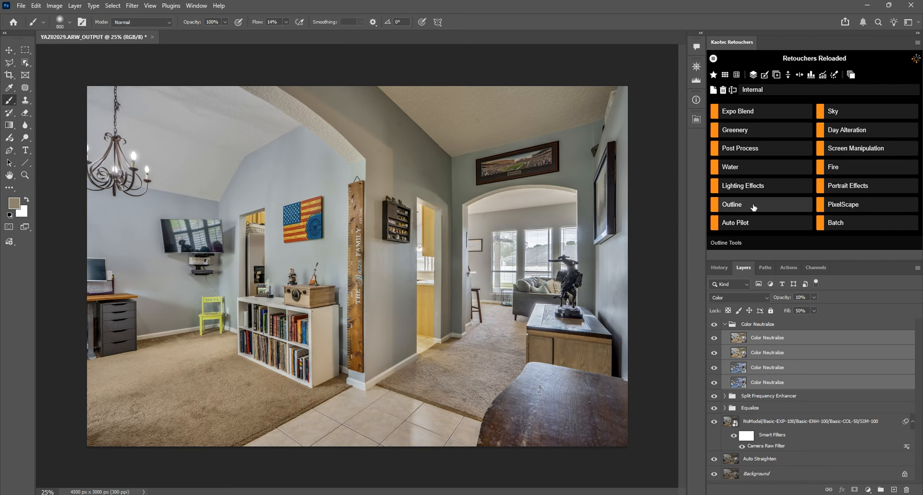
pyautogui.click(741, 157)
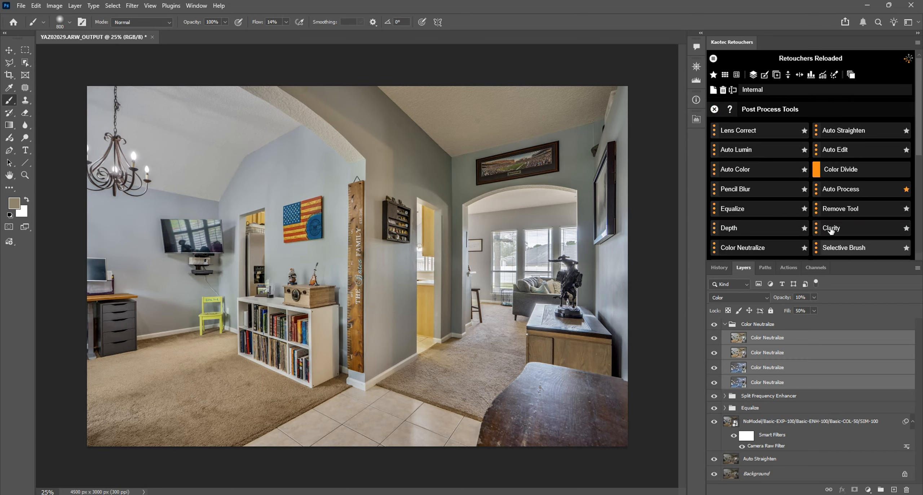
pyautogui.click(715, 249)
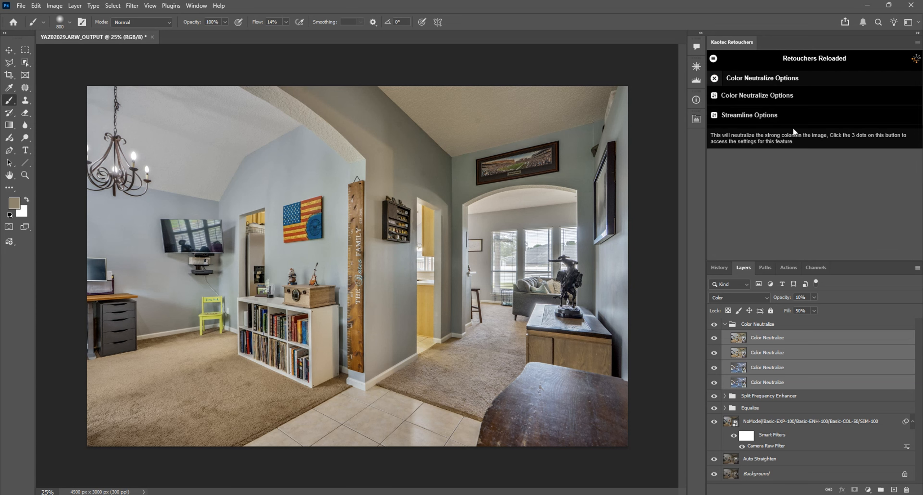
pyautogui.click(757, 96)
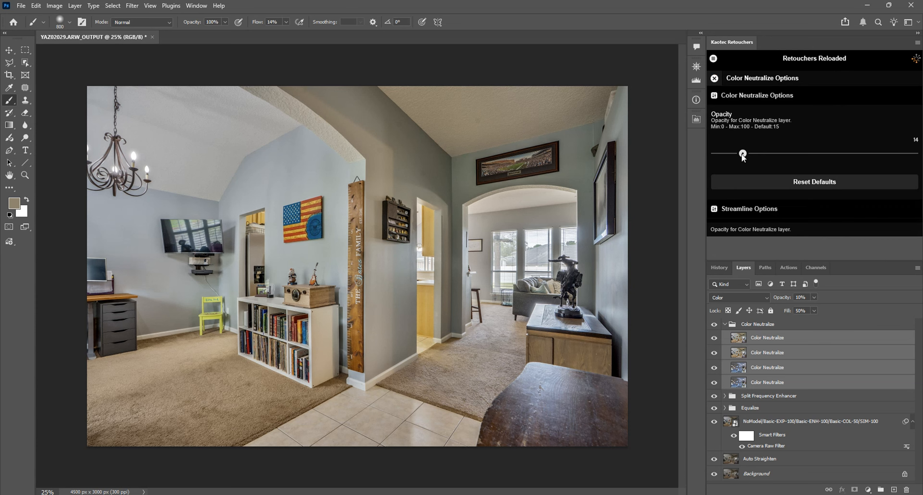
pyautogui.moveTo(745, 153); pyautogui.dragTo(734, 154)
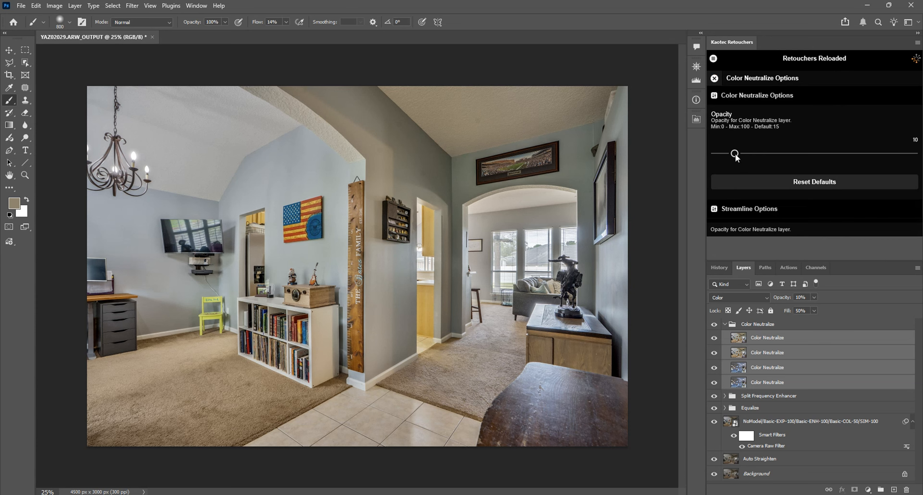
pyautogui.click(740, 97)
pyautogui.click(714, 78)
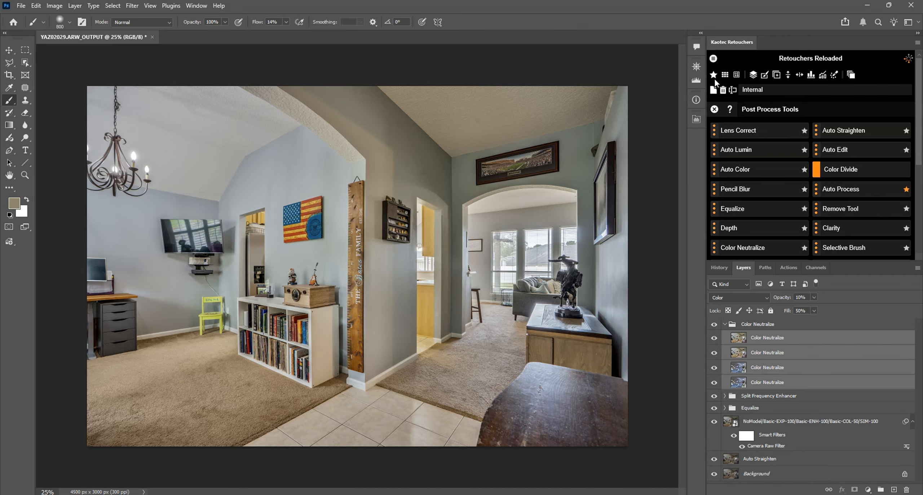
# In the Split Frequency Enhancer group, set the Luminosity Enhancer's contrast to 25 and the Brightness/Contrast layer's contrast to 15.
pyautogui.click(725, 325)
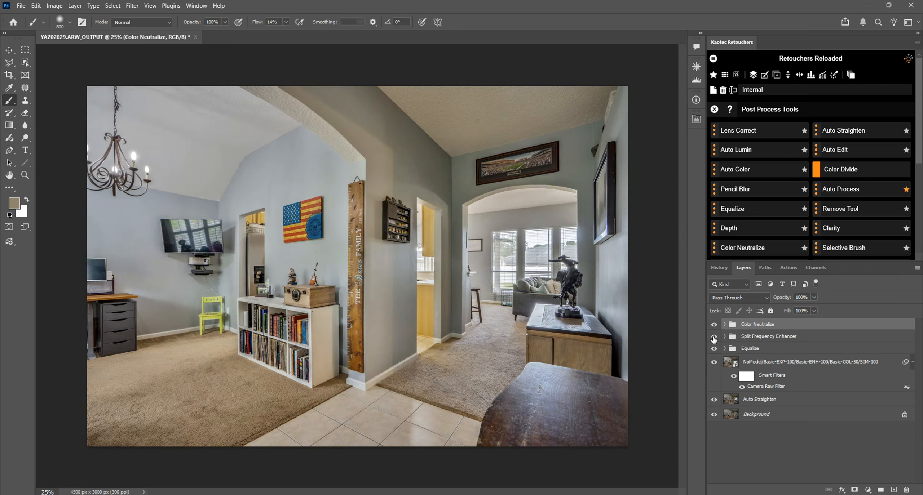
pyautogui.click(724, 337)
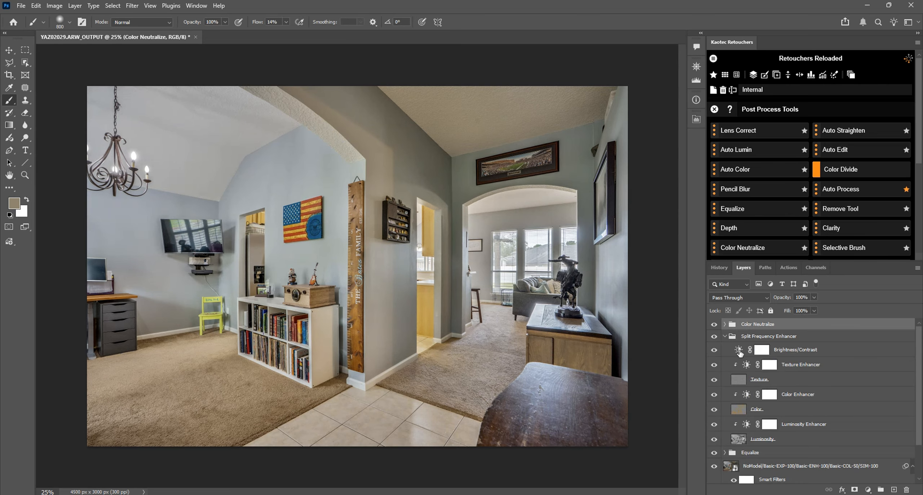
pyautogui.doubleClick(737, 350)
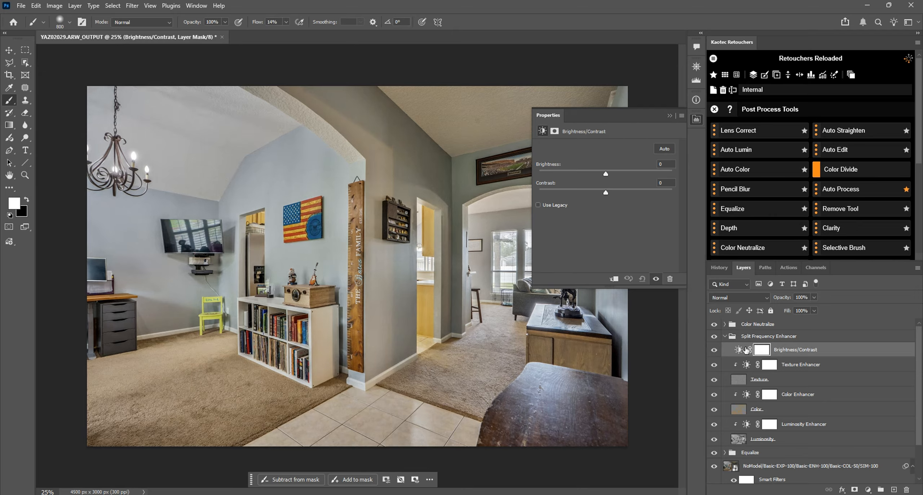
pyautogui.click(748, 427)
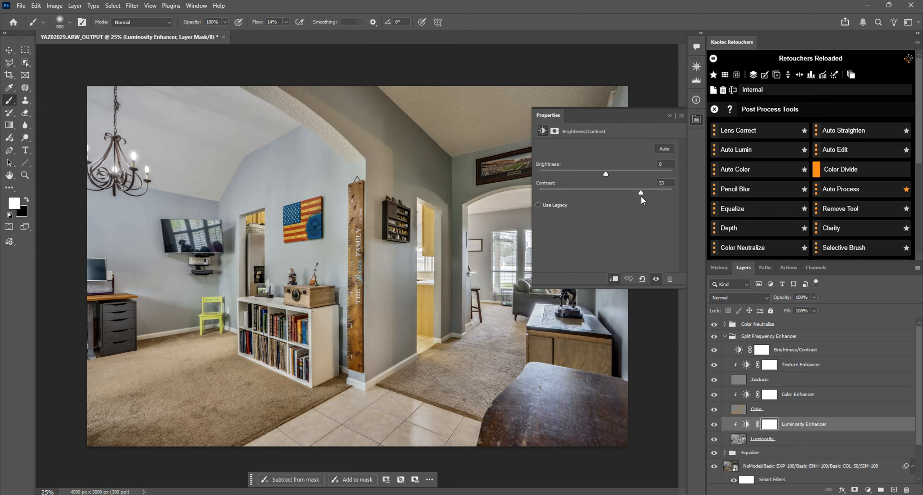
pyautogui.moveTo(605, 174); pyautogui.dragTo(601, 173)
pyautogui.moveTo(666, 184); pyautogui.dragTo(647, 181)
pyautogui.write('25')
pyautogui.click(743, 351)
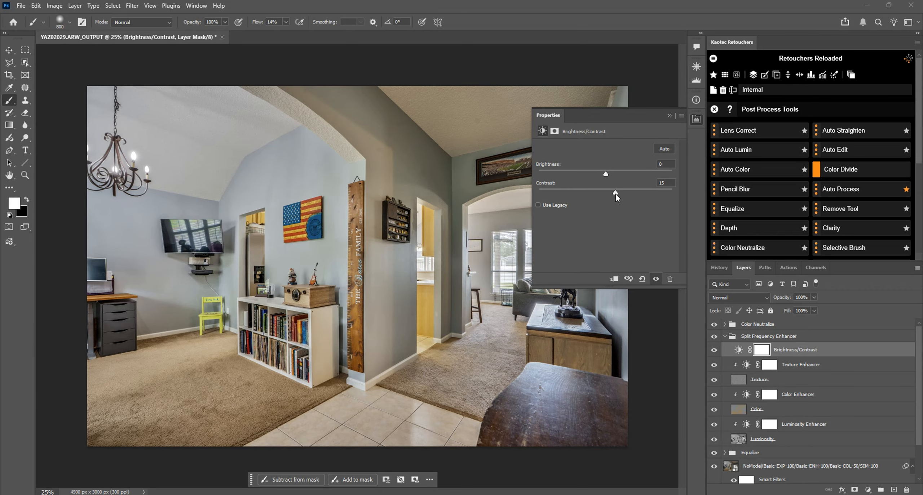
pyautogui.click(697, 120)
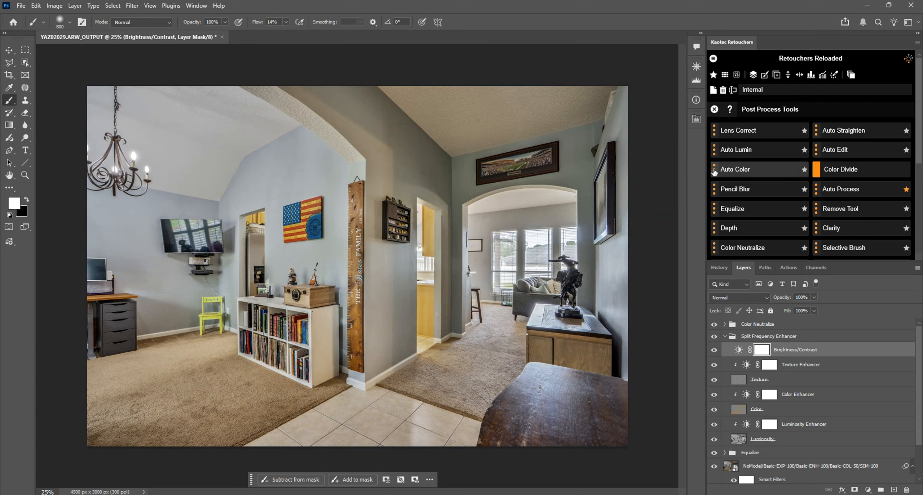
# Set the SF Contrast option of the Split Frequency Enhancer post-process tool to 15.
pyautogui.scroll(-5, 765, 201)
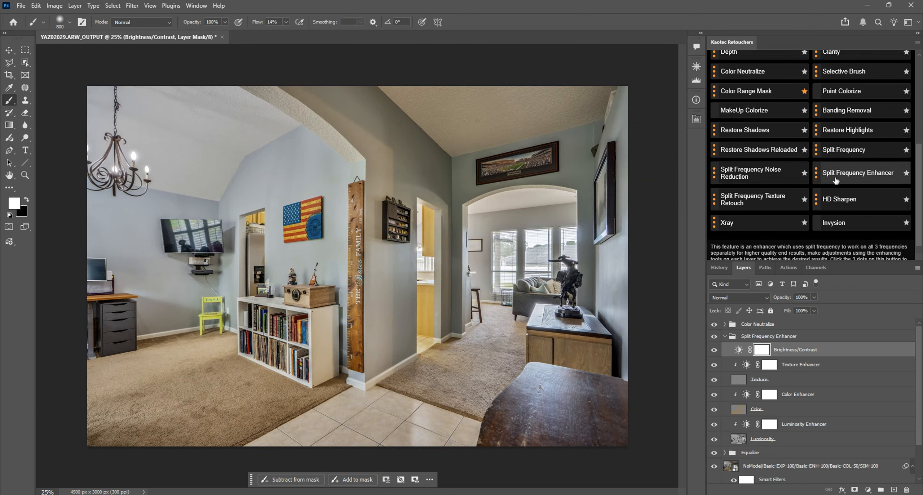
pyautogui.click(817, 174)
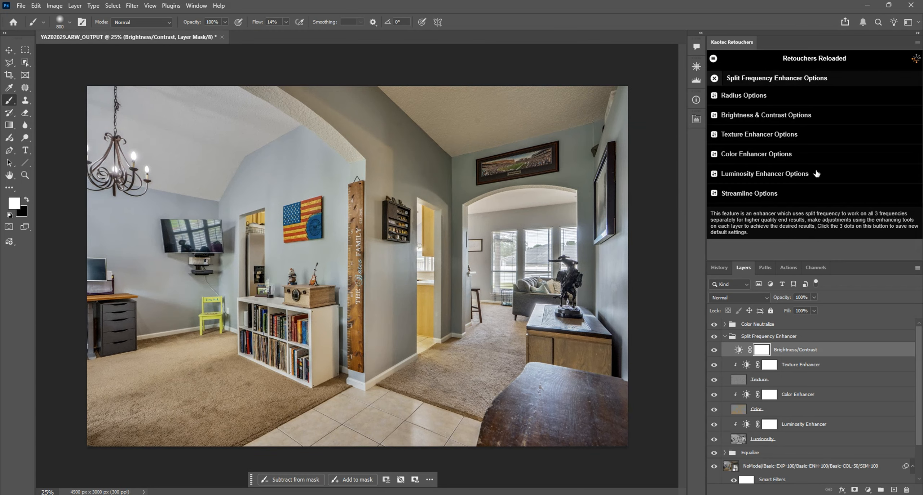
pyautogui.click(759, 118)
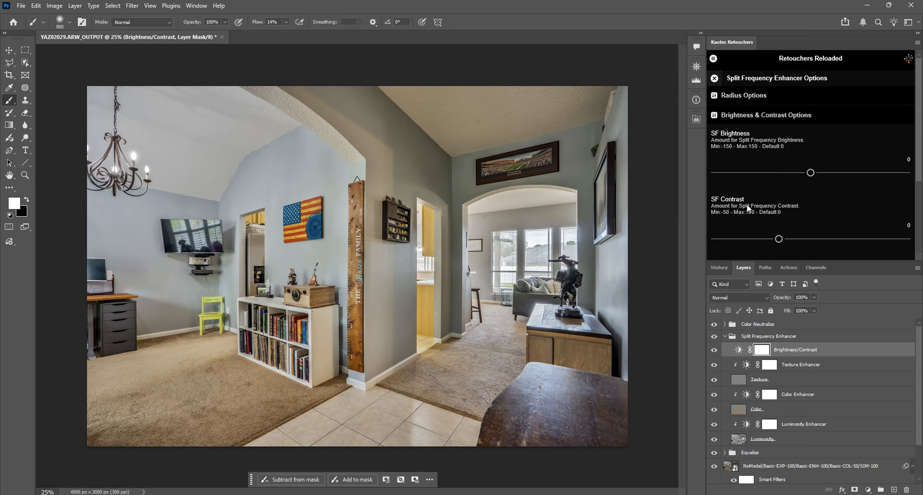
pyautogui.doubleClick(739, 350)
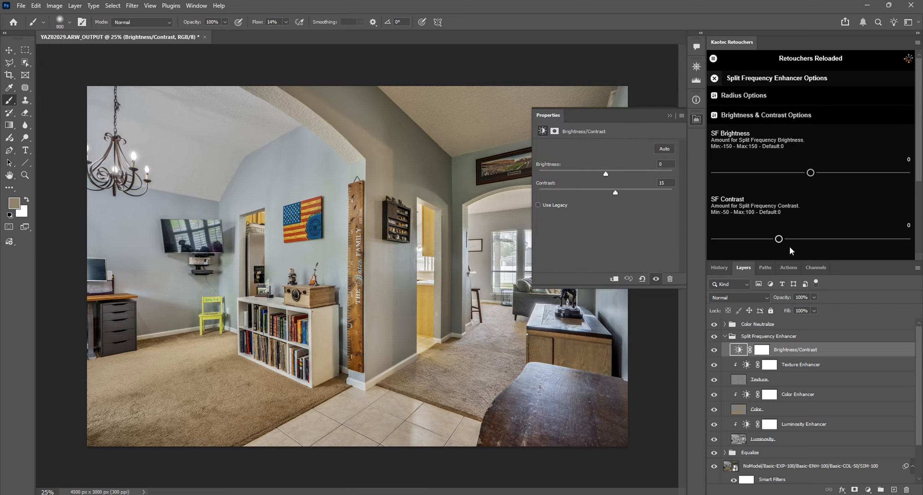
pyautogui.moveTo(780, 240); pyautogui.dragTo(799, 240)
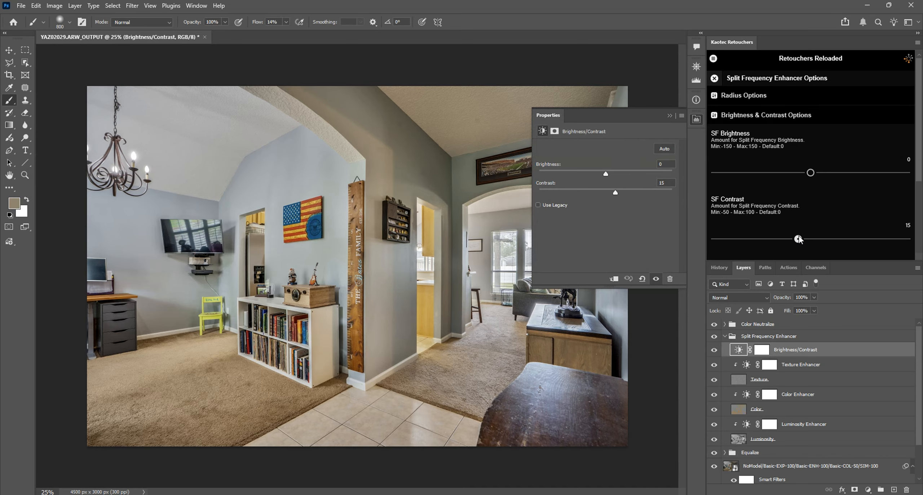
pyautogui.click(743, 115)
pyautogui.click(714, 78)
pyautogui.click(700, 121)
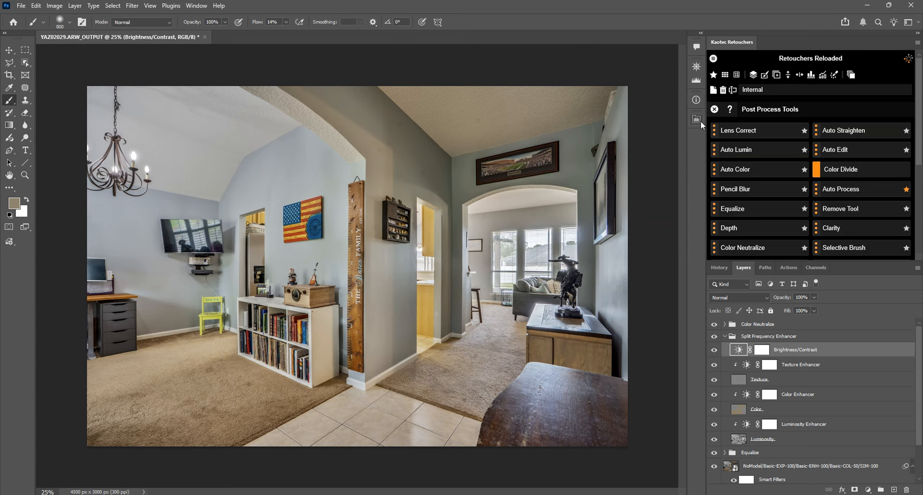
# Collapse the Split Frequency Enhancer group and compare the image with and without all layers above the Background.
pyautogui.click(725, 337)
pyautogui.moveTo(715, 324); pyautogui.dragTo(717, 399)
pyautogui.hotkey('ctrl', 'z')
pyautogui.hotkey('ctrl', 'z')
pyautogui.hotkey('ctrl', 'z')
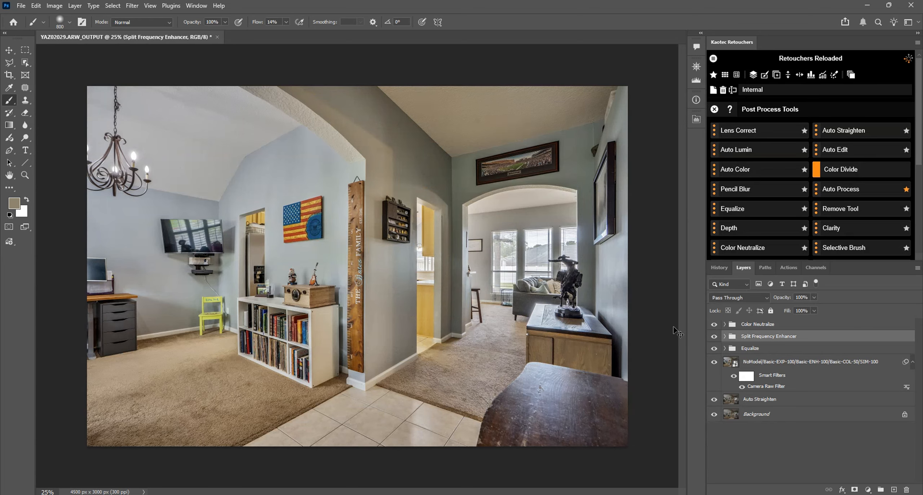
# Flatten all layers into the Background with Snap Flatten, keeping the document open.
pyautogui.hotkey('ctrl', 'w')
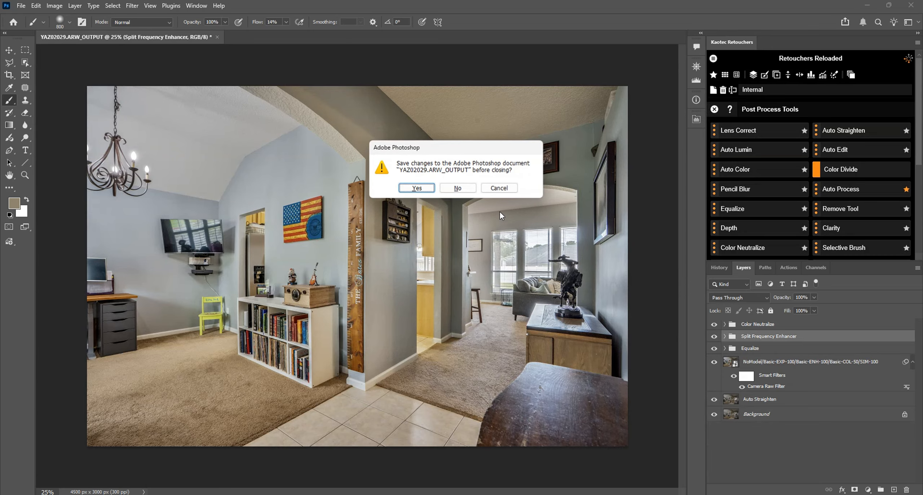
pyautogui.click(499, 188)
pyautogui.click(714, 109)
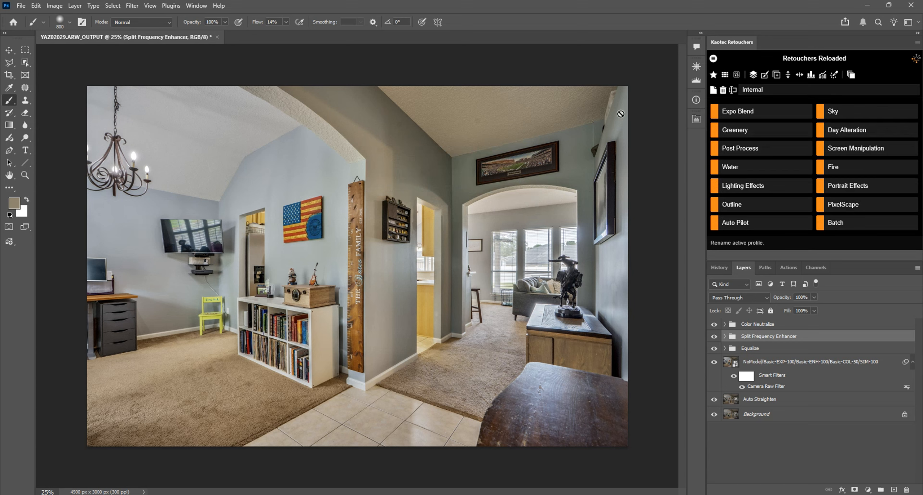
pyautogui.click(753, 76)
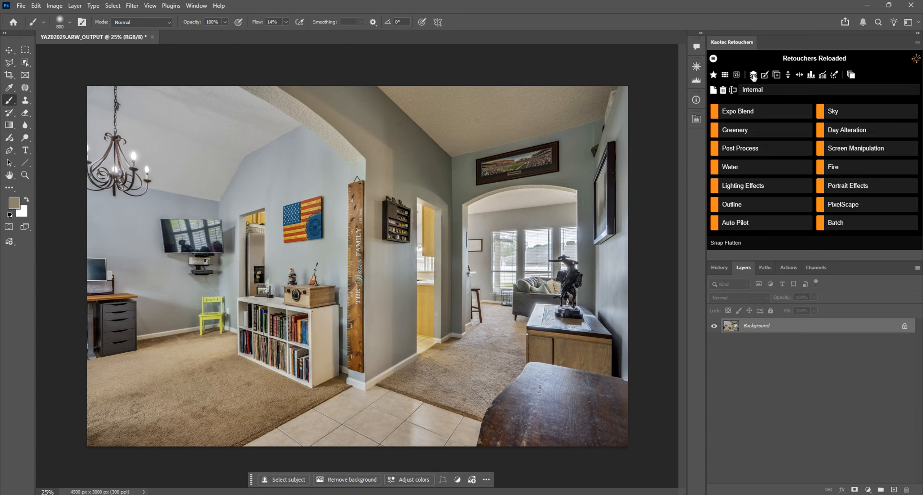
# Examine the Levels options in the settings of the Color Range Mask post-process tool.
pyautogui.click(752, 153)
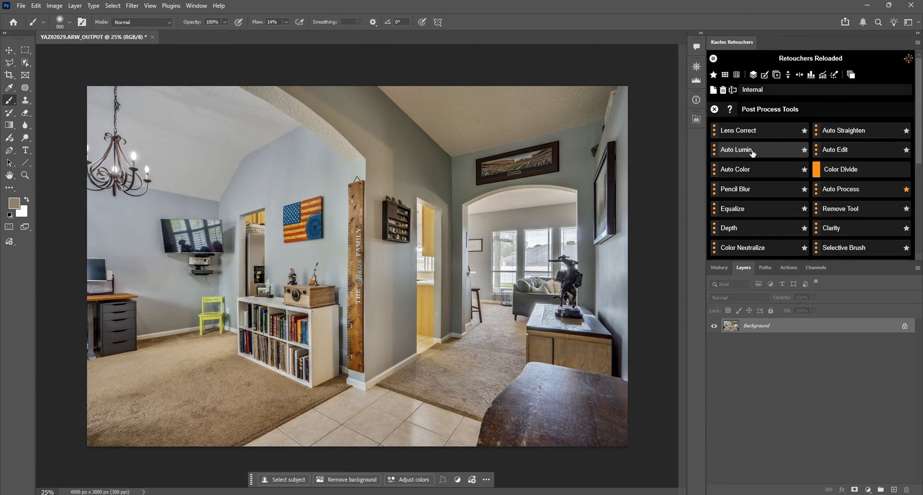
pyautogui.click(713, 75)
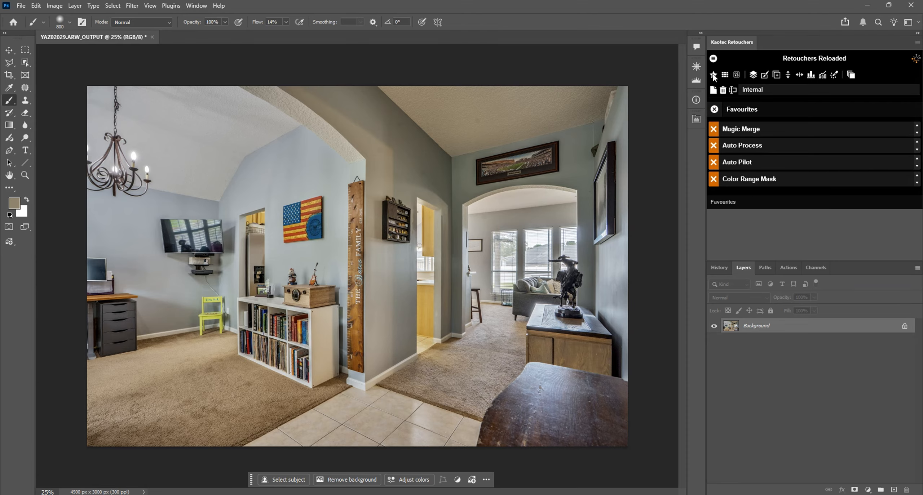
pyautogui.click(714, 110)
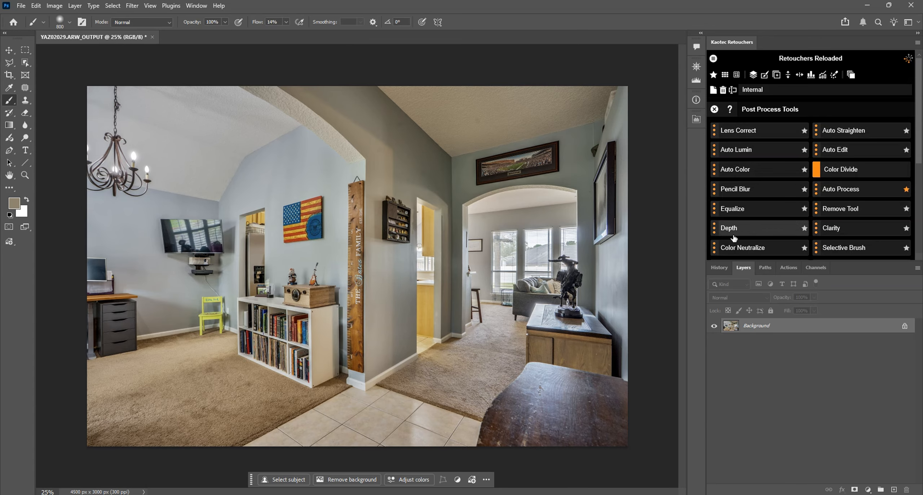
pyautogui.scroll(-3, 803, 216)
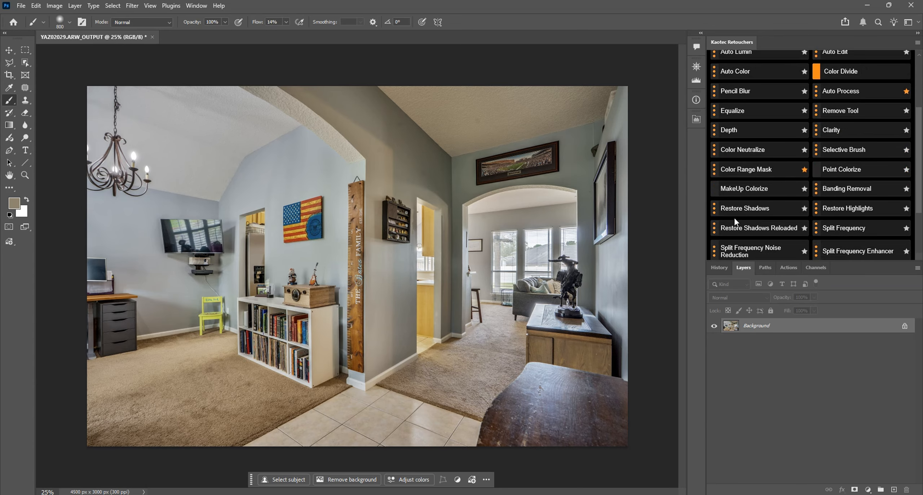
pyautogui.click(713, 171)
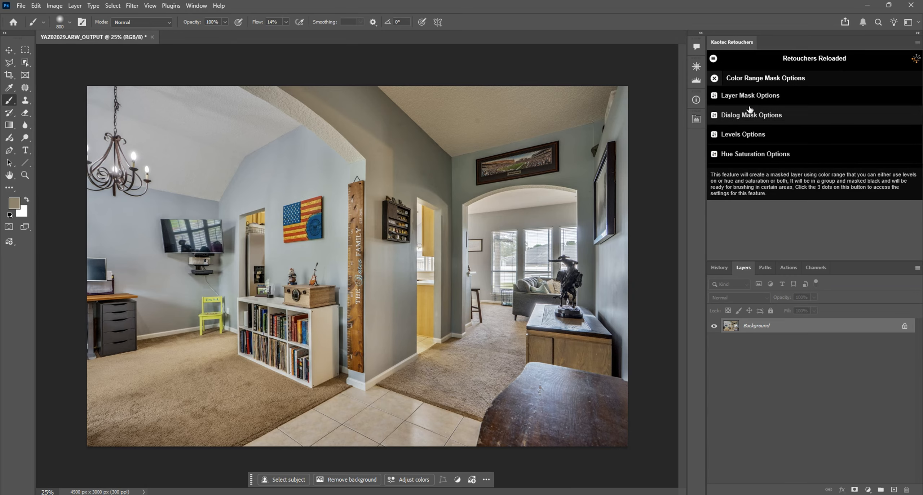
pyautogui.click(771, 138)
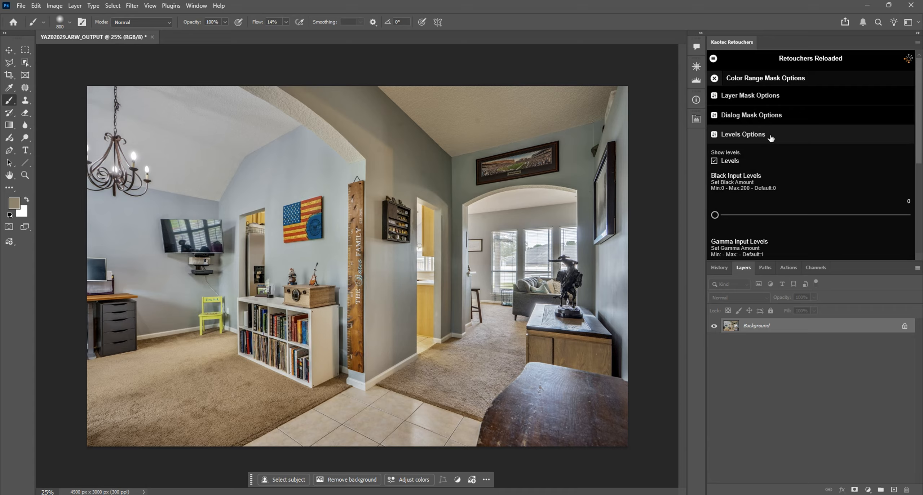
pyautogui.click(743, 139)
pyautogui.click(714, 79)
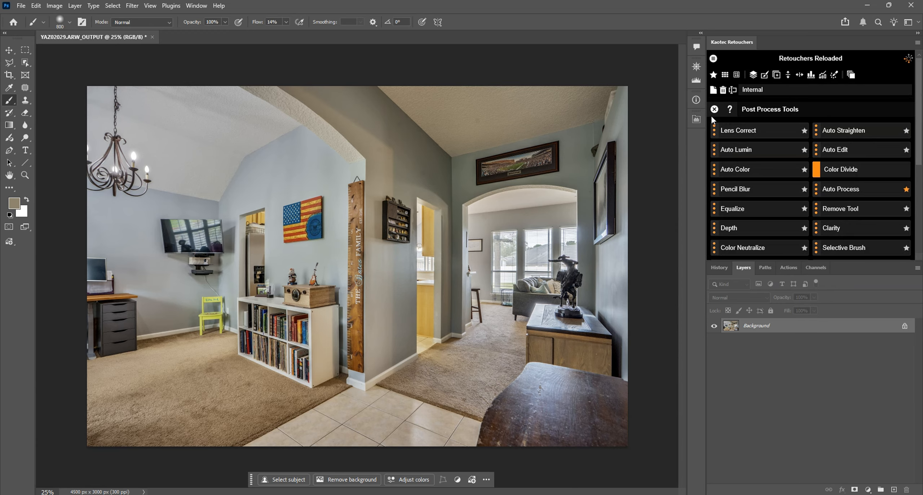
pyautogui.click(718, 105)
# Run the favourite Color Range Mask tool and sample the ceiling colour with fuzziness 100 and range 100%.
pyautogui.click(713, 76)
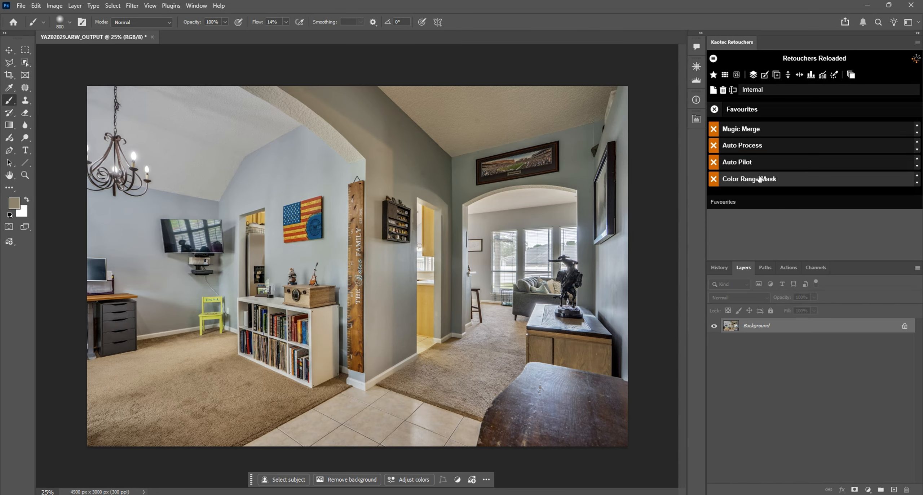
pyautogui.click(747, 182)
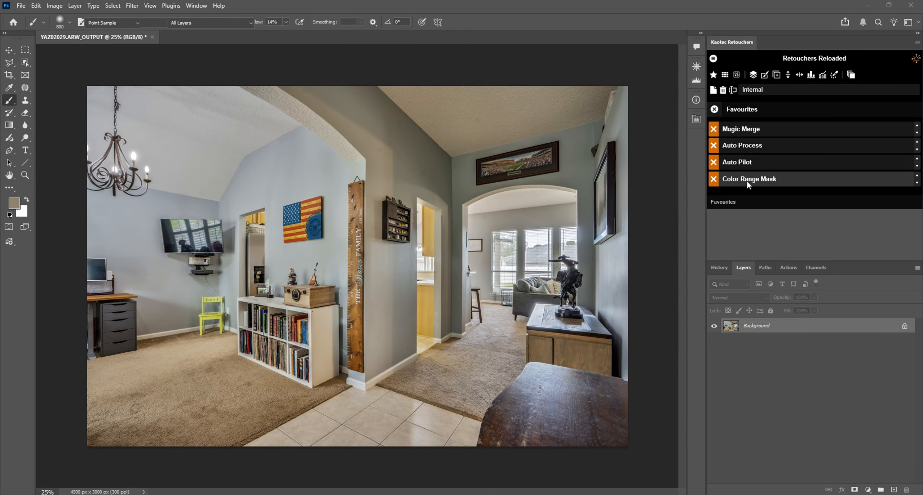
pyautogui.click(491, 105)
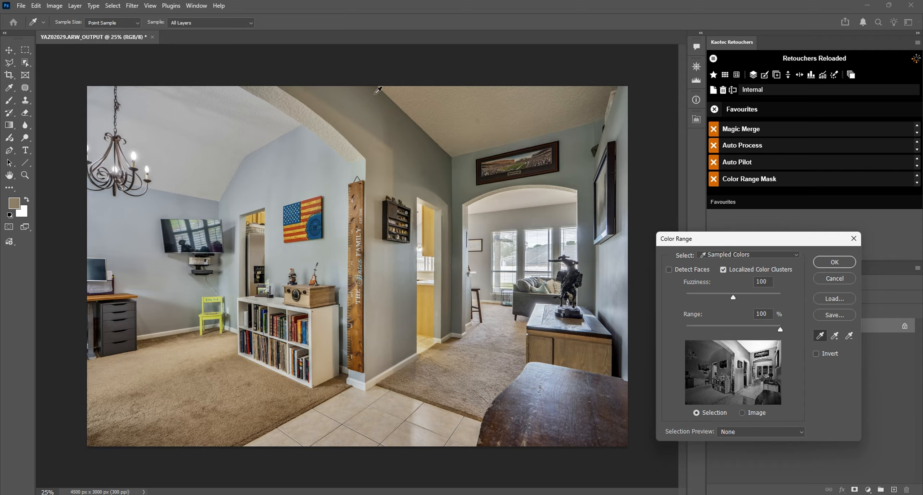
pyautogui.click(829, 263)
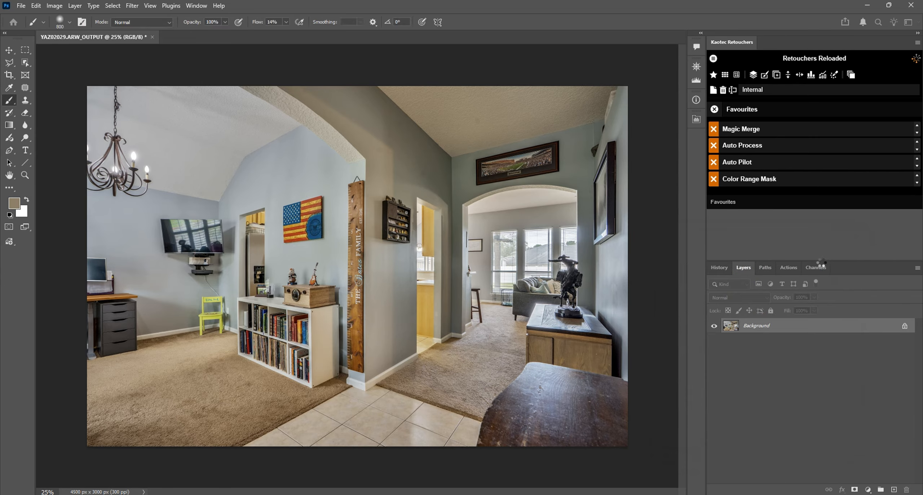
# Set the Hue/Saturation filter of the ceiling colour mask to saturation -39 and lightness +13.
pyautogui.moveTo(690, 189); pyautogui.dragTo(710, 210)
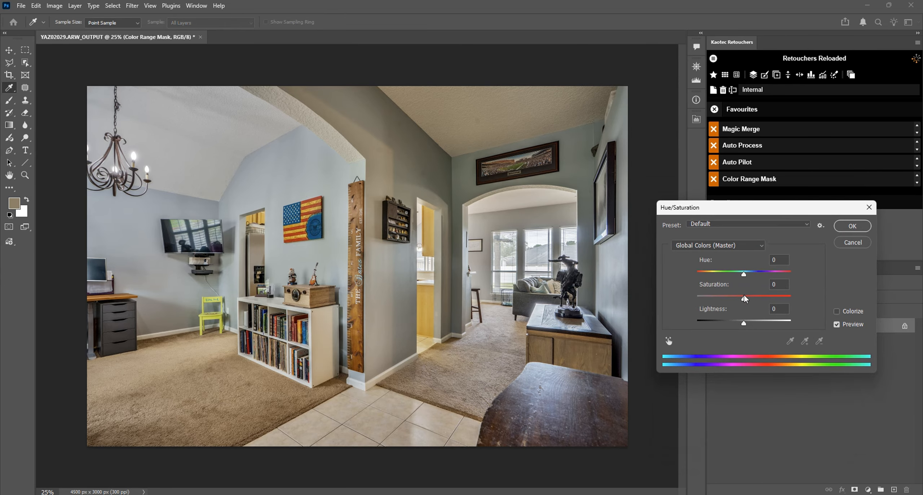
pyautogui.moveTo(744, 296); pyautogui.dragTo(751, 325)
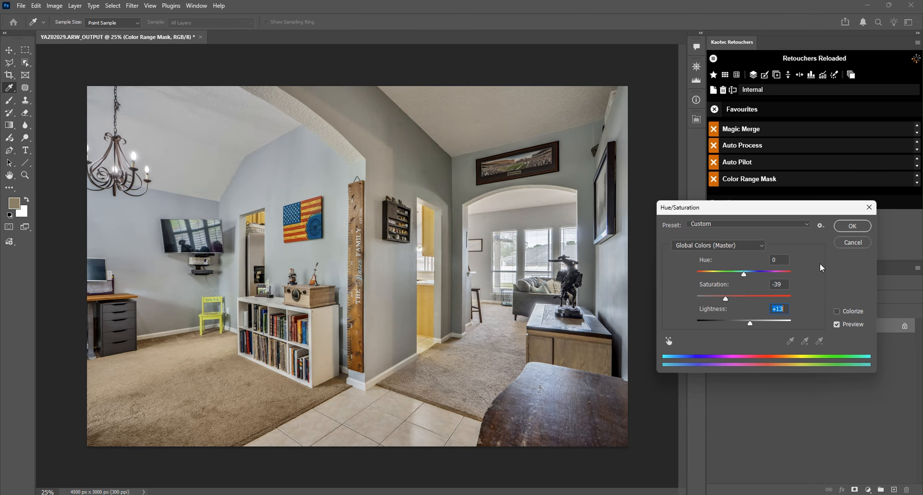
pyautogui.click(844, 228)
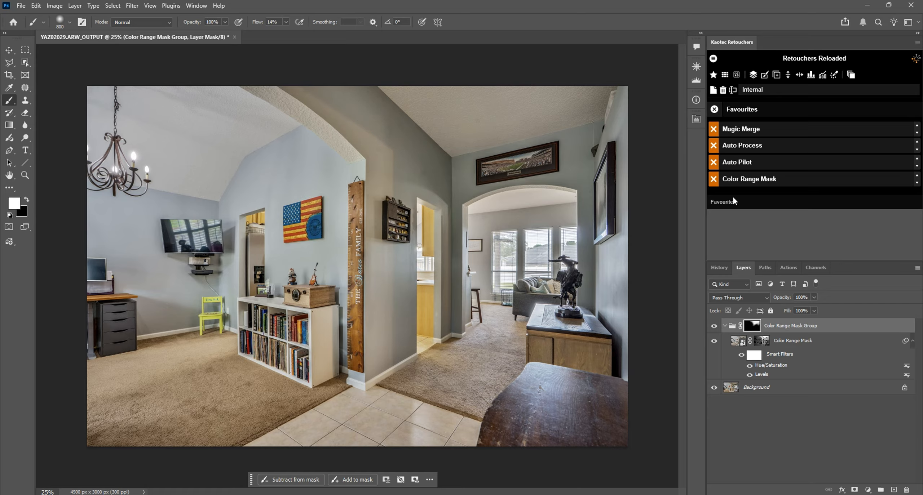
# Compare the image with and without the Color Range Mask Group, and flatten it with Snap Flatten.
pyautogui.click(714, 326)
pyautogui.click(714, 326)
pyautogui.click(753, 75)
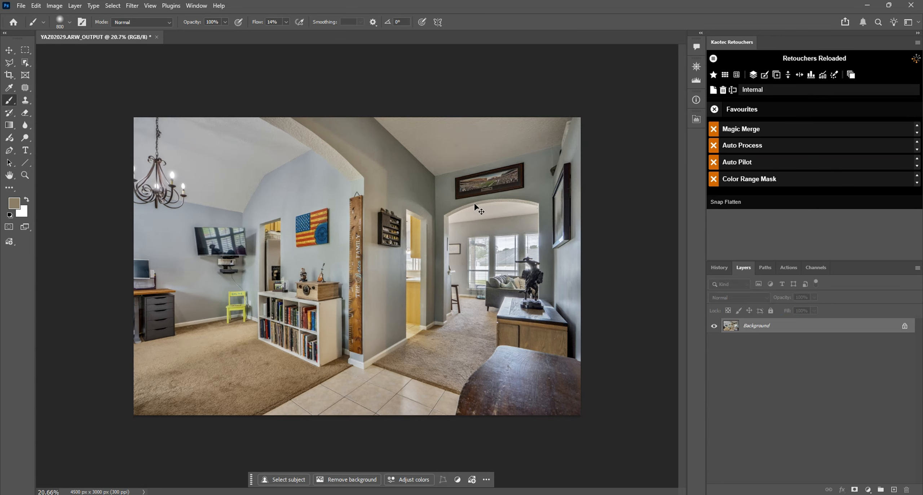
# Close the edited image without saving it and switch to Adobe Bridge.
pyautogui.hotkey('ctrl', 'w')
pyautogui.click(460, 191)
pyautogui.hotkey('alt', 'Tab')
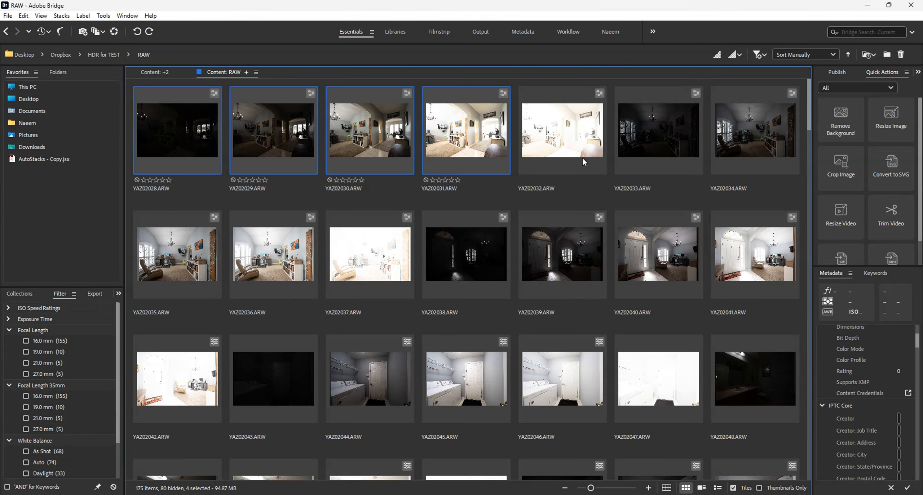
# Select the exposures YAZ02028.ARW and YAZ02030.ARW together in the RAW folder.
pyautogui.click(652, 142)
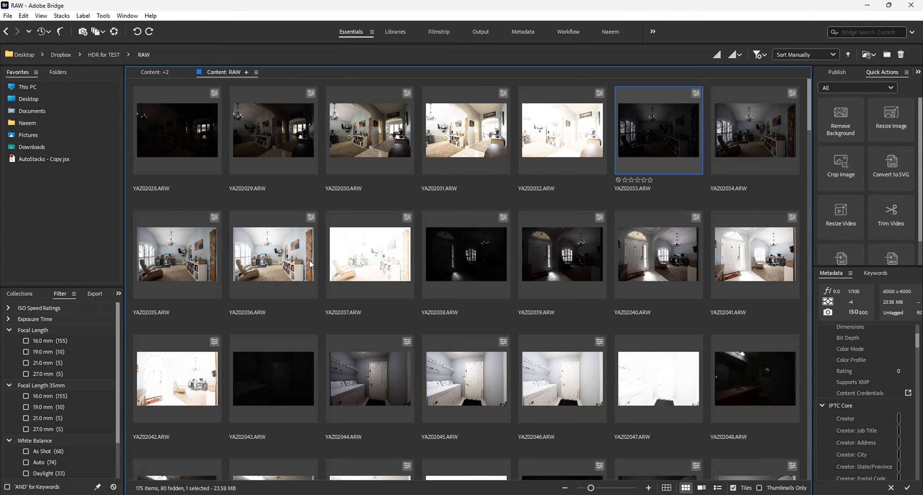
pyautogui.click(162, 132)
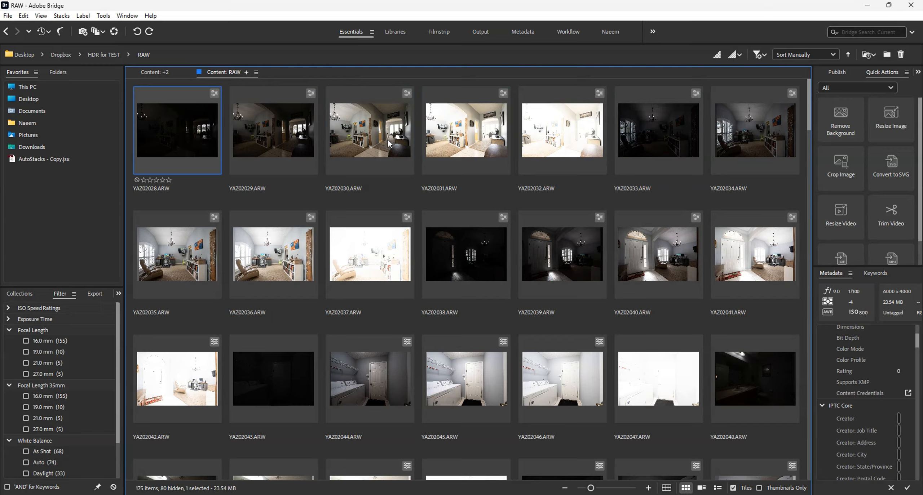
pyautogui.keyDown('ctrl'); pyautogui.click(389, 144); pyautogui.keyUp('ctrl')
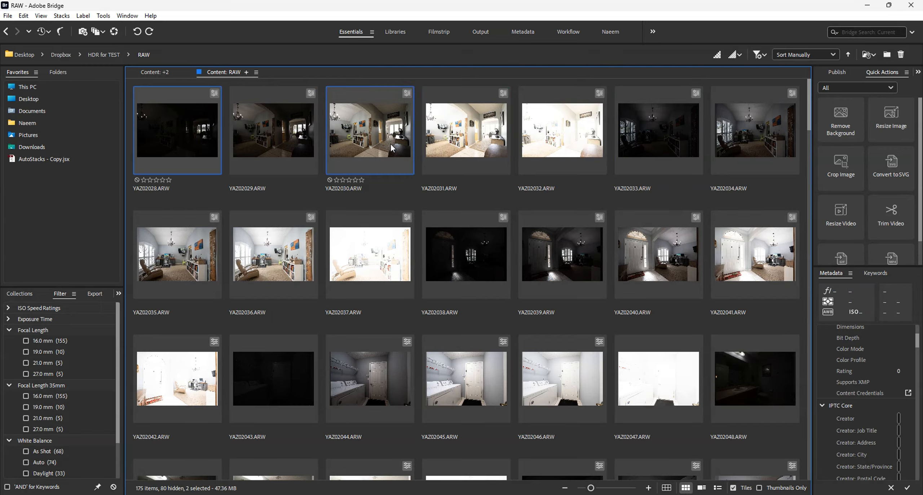
# Open both selected exposures, YAZ02028.ARW and YAZ02030.ARW, through Camera Raw into Photoshop.
pyautogui.doubleClick(391, 144)
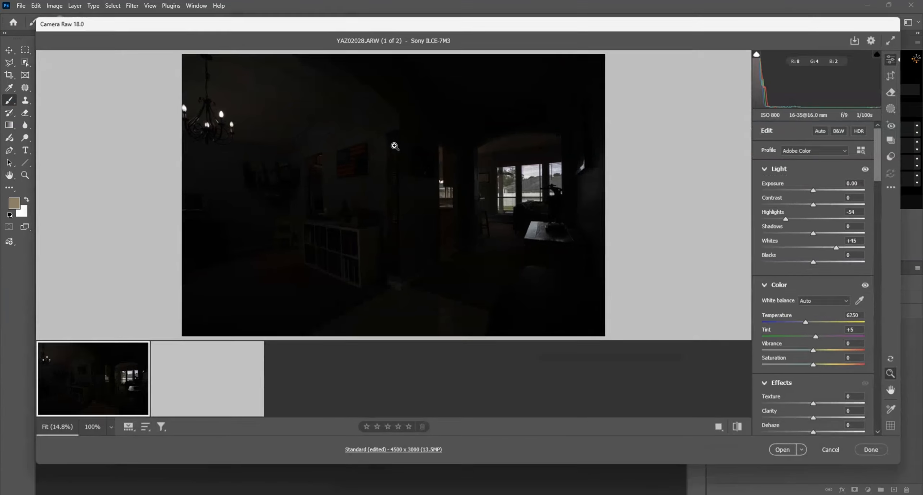
pyautogui.hotkey('ctrl', 'a')
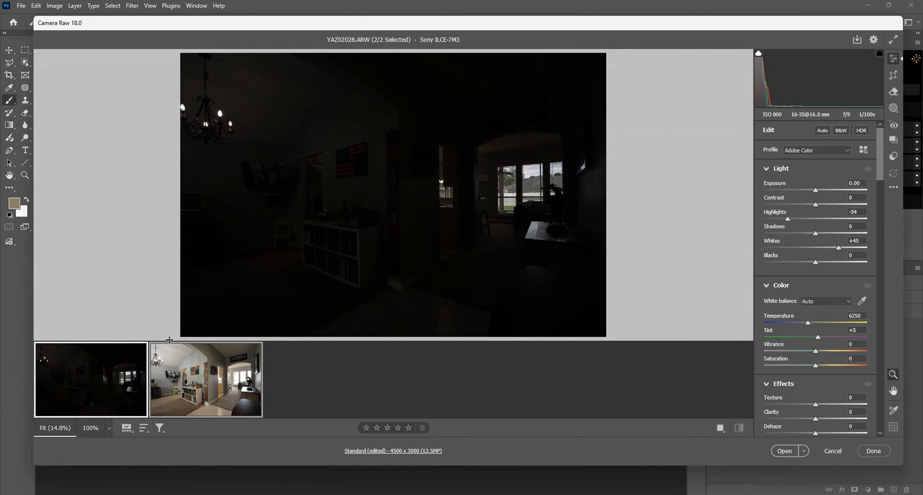
pyautogui.click(788, 453)
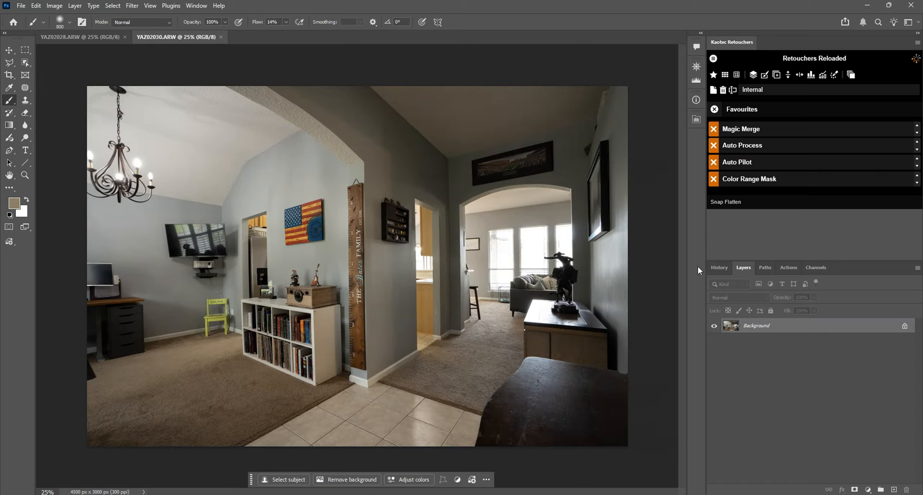
# Stack the two exposures and combine them with Magic Merge, and run Auto Process on the result.
pyautogui.click(851, 75)
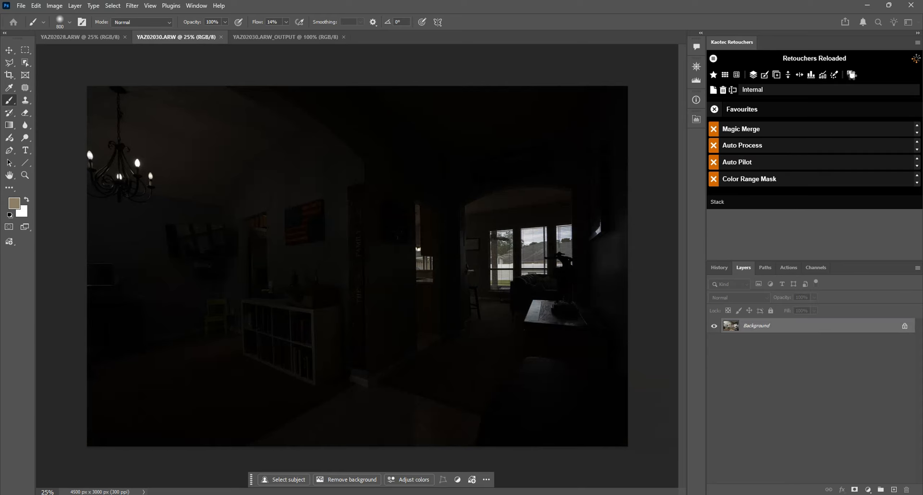
pyautogui.click(776, 134)
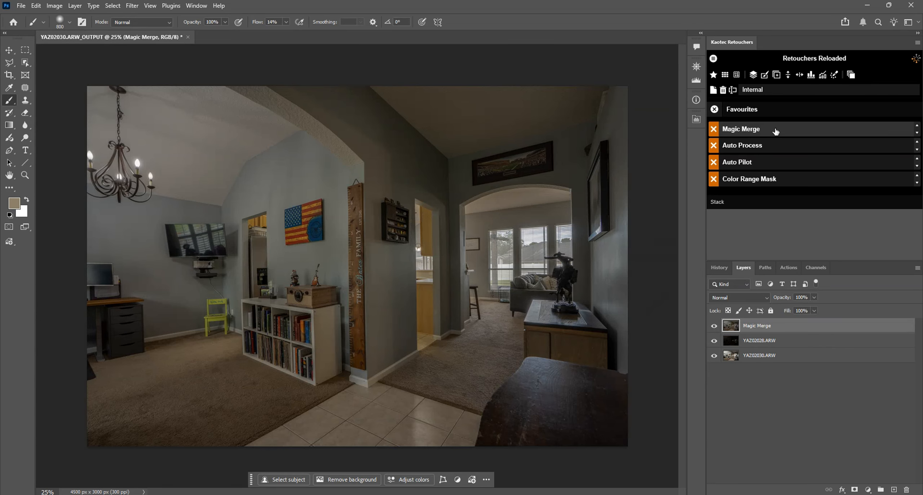
pyautogui.click(753, 144)
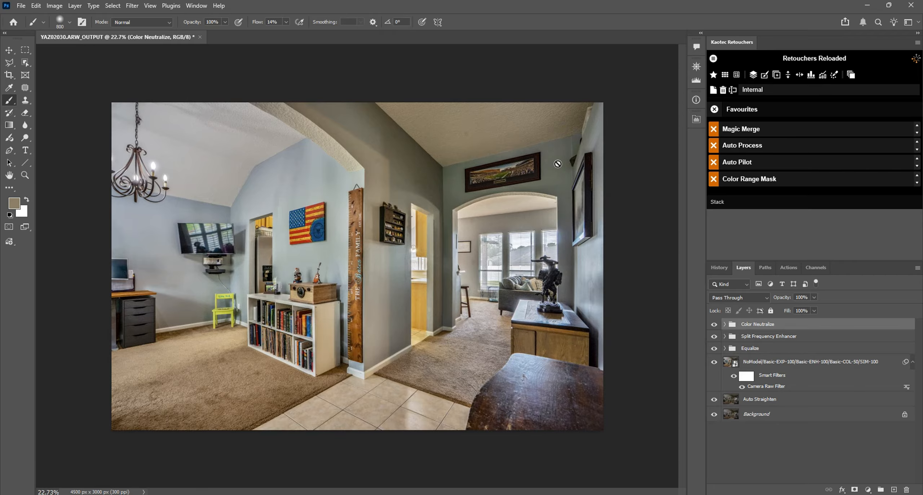
# Examine the layers in the Color Neutralize and Split Frequency Enhancer groups, including the Brightness/Contrast adjustment settings.
pyautogui.click(725, 324)
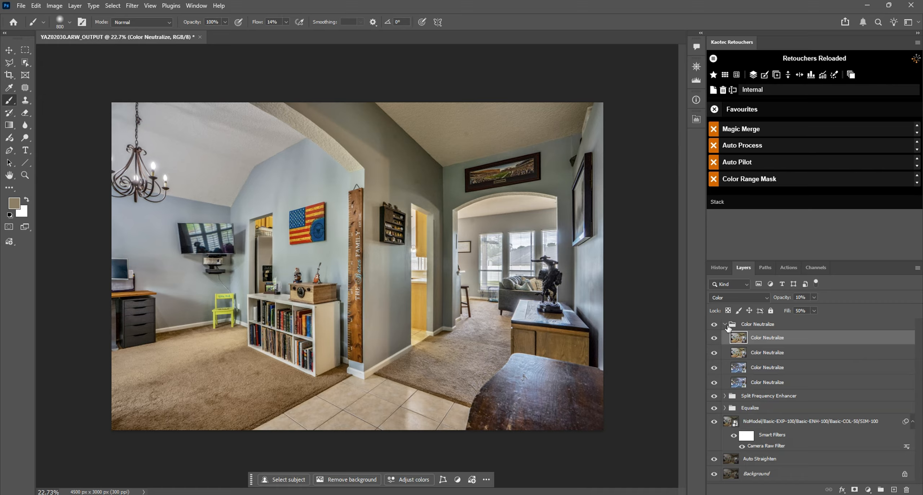
pyautogui.click(724, 325)
pyautogui.click(725, 336)
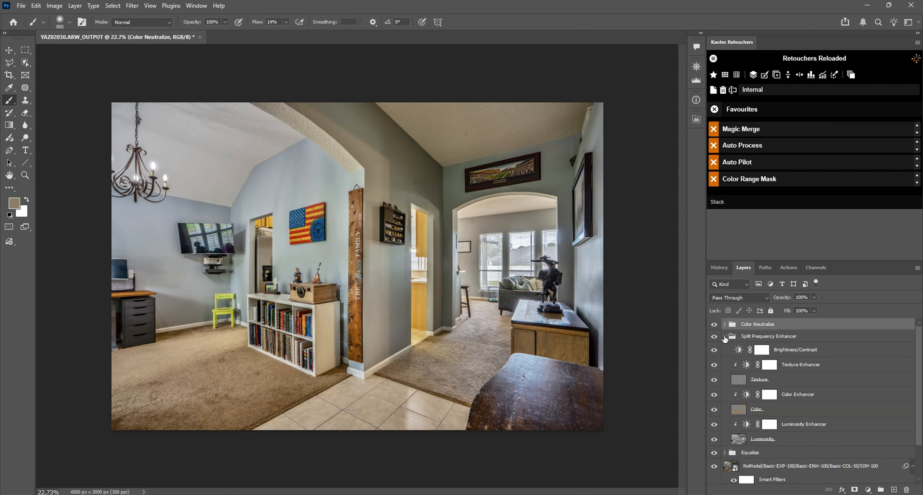
pyautogui.click(737, 351)
pyautogui.doubleClick(738, 352)
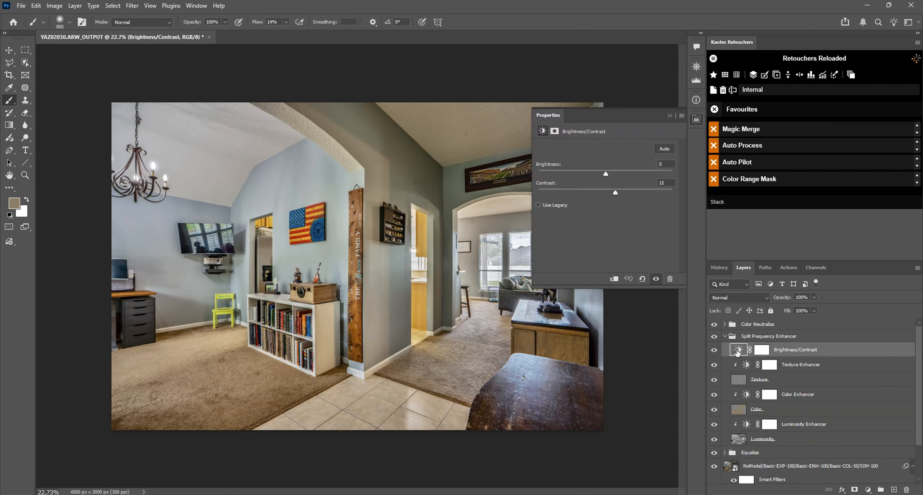
pyautogui.click(695, 122)
pyautogui.click(724, 336)
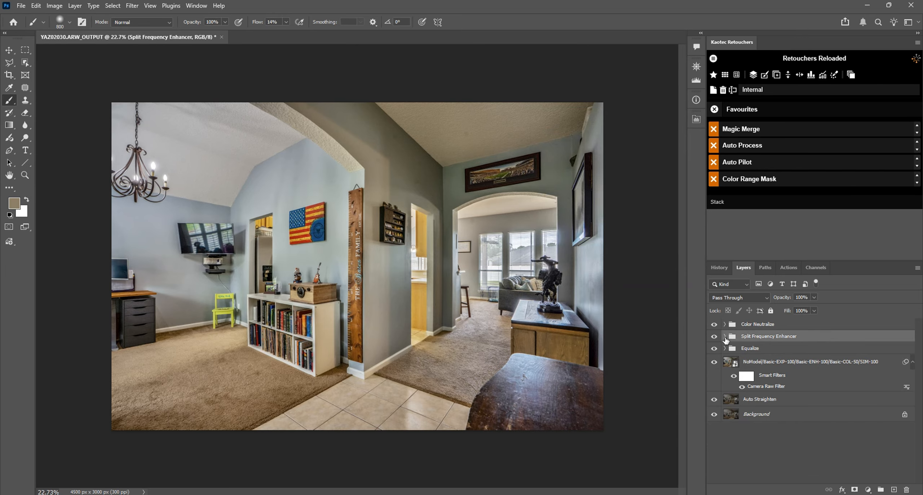
# Compare the image with and without the layers that Auto Process stacked above the background.
pyautogui.moveTo(714, 324); pyautogui.dragTo(714, 399)
pyautogui.hotkey('ctrl', 'z')
pyautogui.hotkey('ctrl', 'shift', 'z')
pyautogui.hotkey('ctrl', 'z')
# Close the merged living room image without saving it and switch to Adobe Bridge.
pyautogui.hotkey('ctrl', 'w')
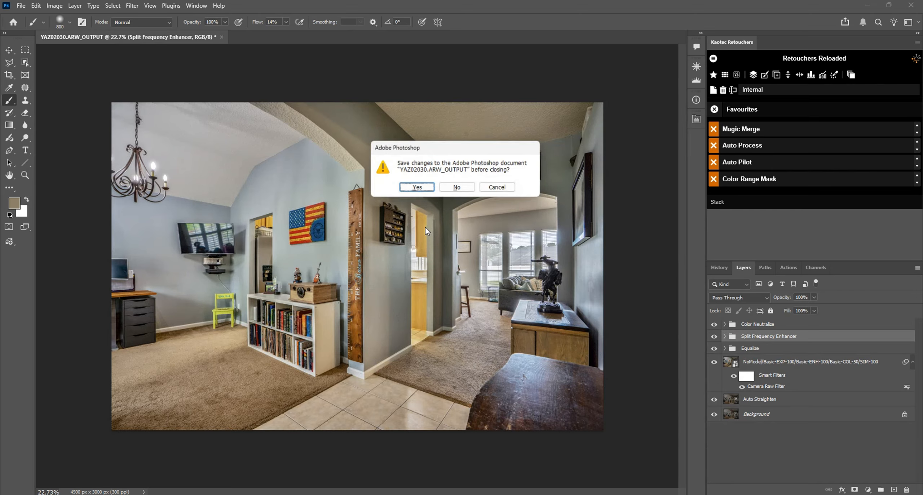
pyautogui.click(459, 188)
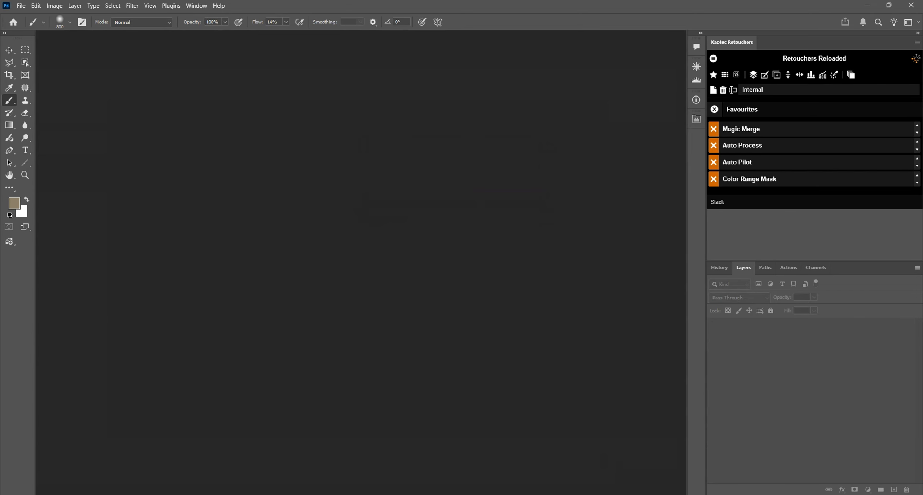
pyautogui.click(702, 494)
# Select the four exposures YAZ02033.ARW through YAZ02036.ARW and open them in Camera Raw.
pyautogui.click(685, 139)
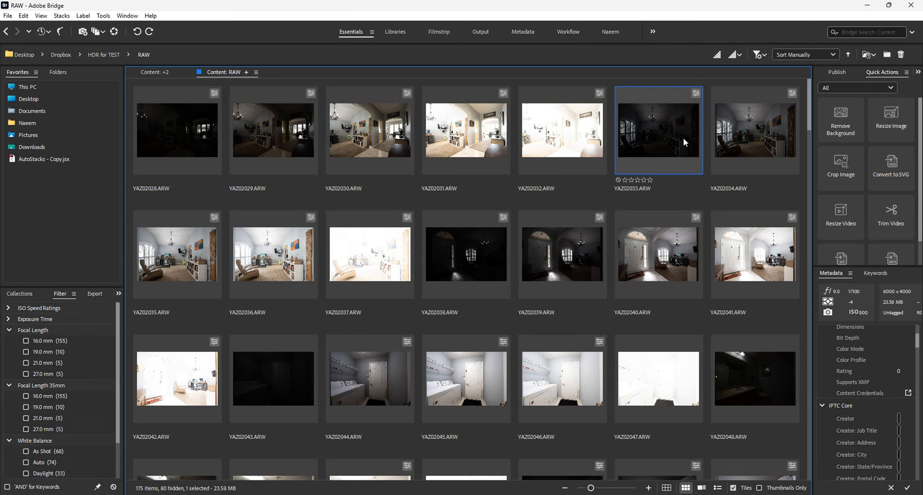
pyautogui.keyDown('shift'); pyautogui.click(291, 260); pyautogui.keyUp('shift')
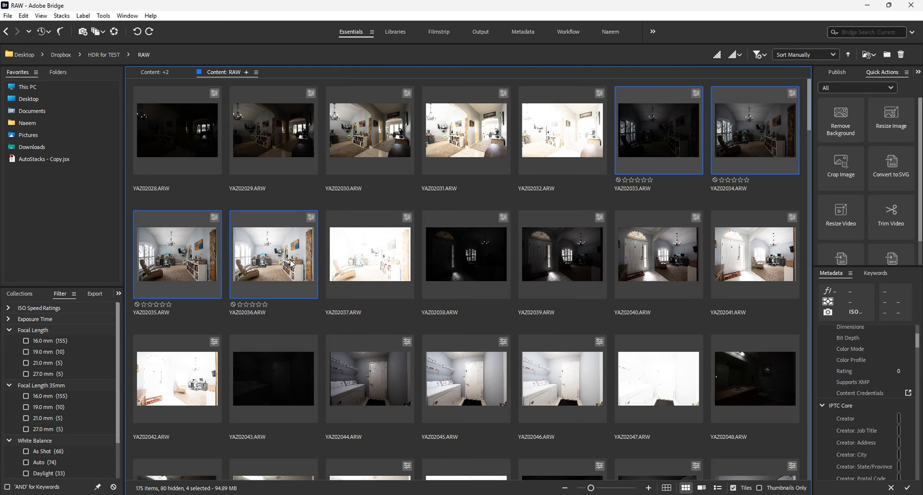
pyautogui.doubleClick(291, 260)
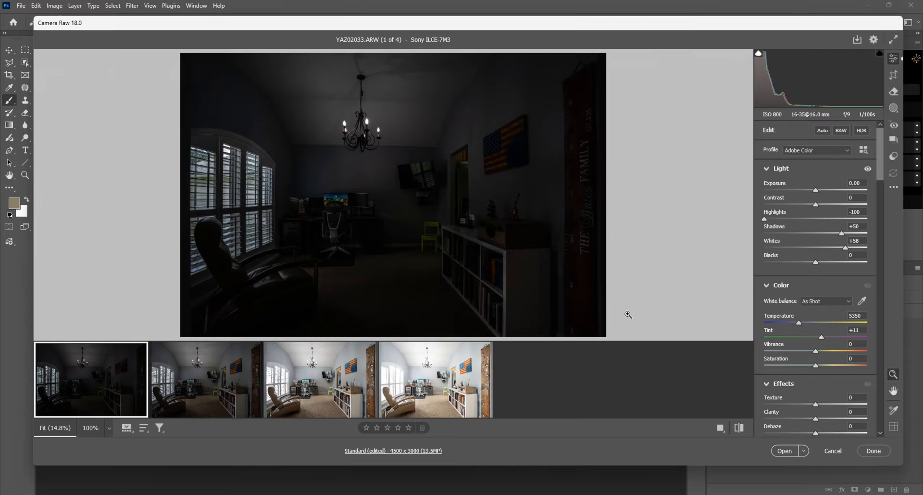
pyautogui.press('shift')
pyautogui.keyDown('shift'); pyautogui.click(442, 374); pyautogui.keyUp('shift')
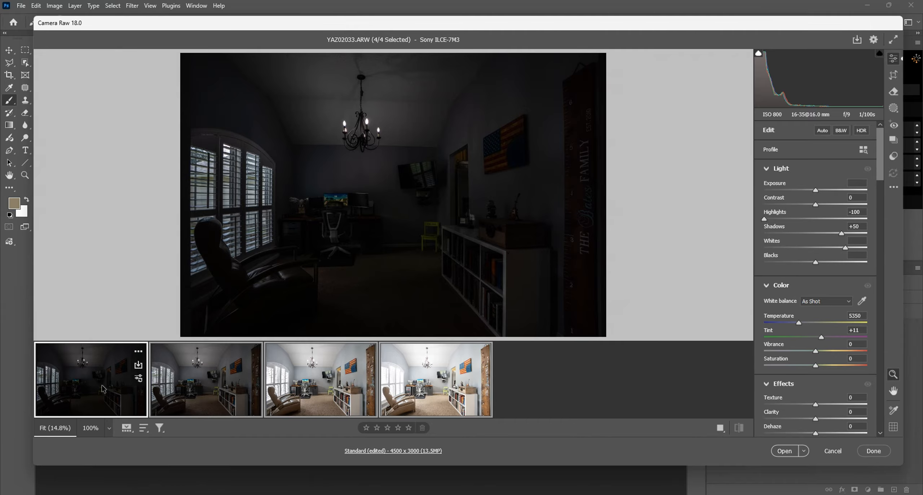
pyautogui.click(106, 369)
pyautogui.press('shift')
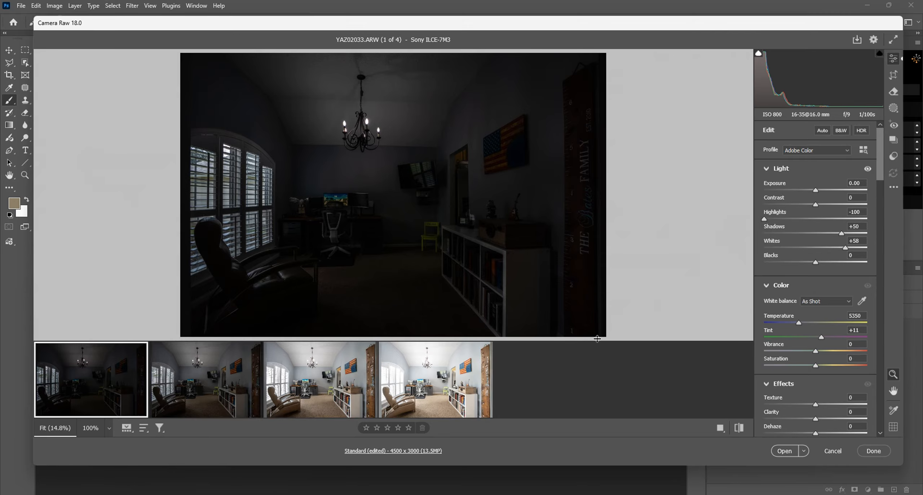
# Select all four exposures, reset their adjustments and apply the Auto settings to them.
pyautogui.hotkey('ctrl', 'a')
pyautogui.click(822, 131)
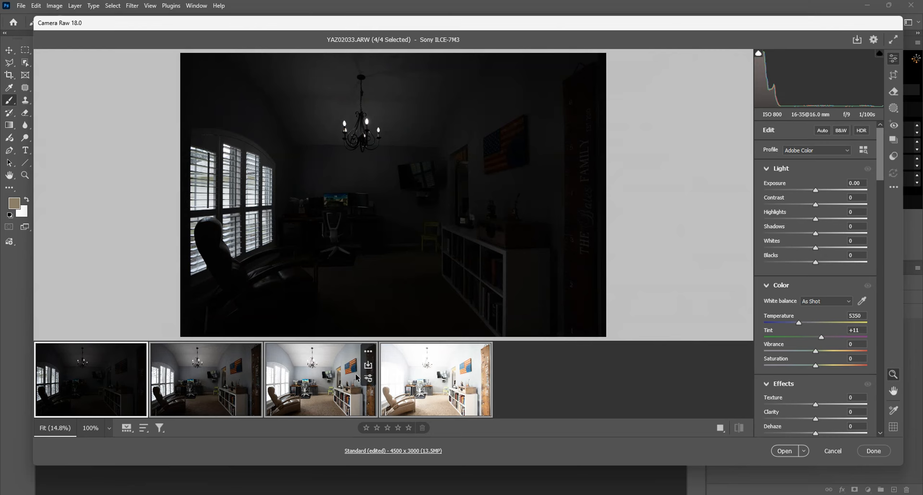
pyautogui.click(822, 130)
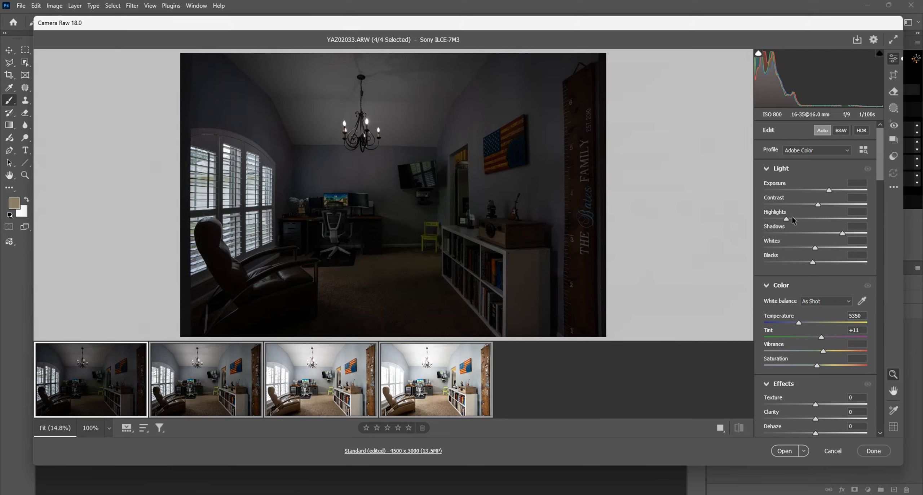
# Set Highlights to -100 and Whites to +49 for all four exposures and open them in Photoshop.
pyautogui.moveTo(786, 219); pyautogui.dragTo(719, 222)
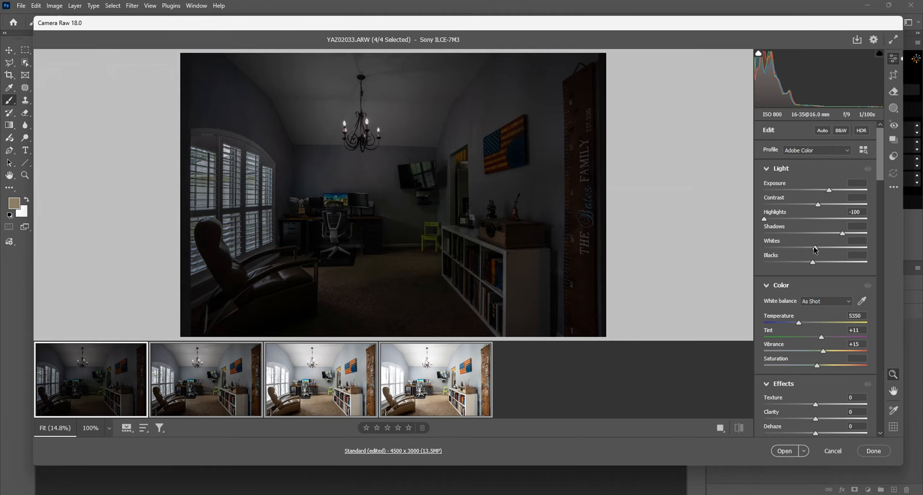
pyautogui.moveTo(815, 247); pyautogui.dragTo(840, 248)
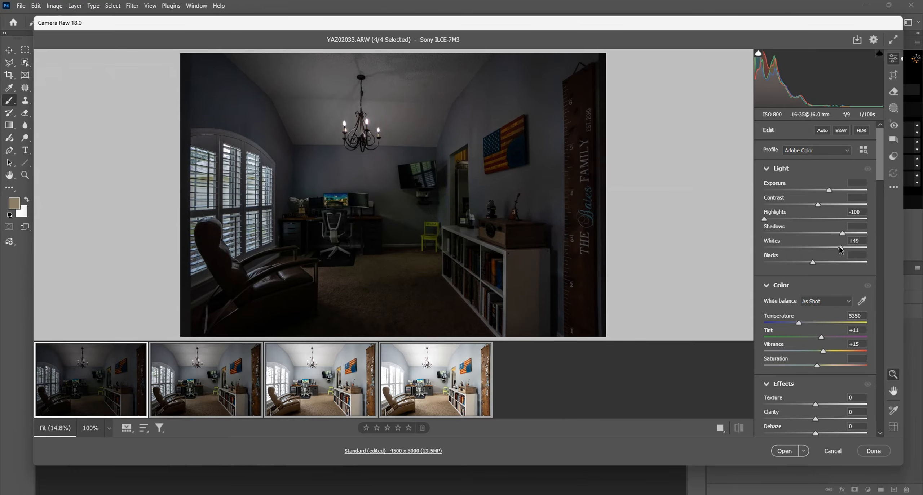
pyautogui.click(782, 451)
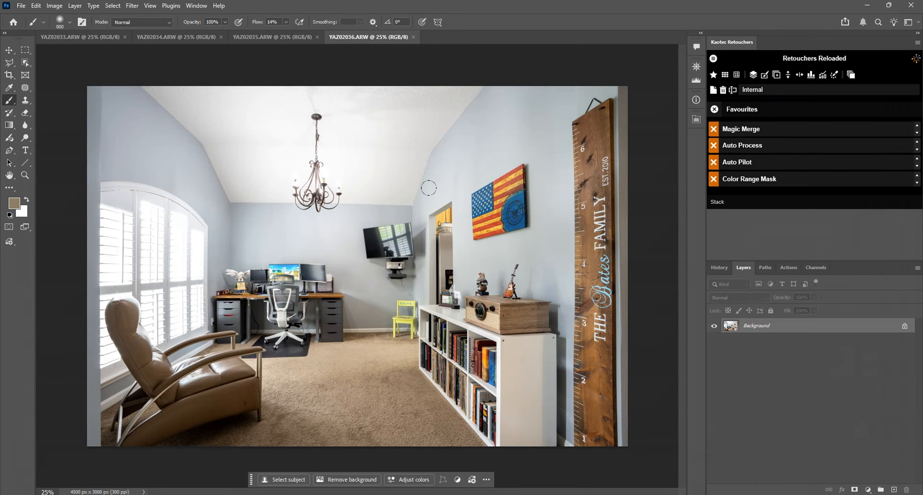
# Stack the four exposures and combine them with Magic Merge, and run Auto Process on the result.
pyautogui.click(851, 75)
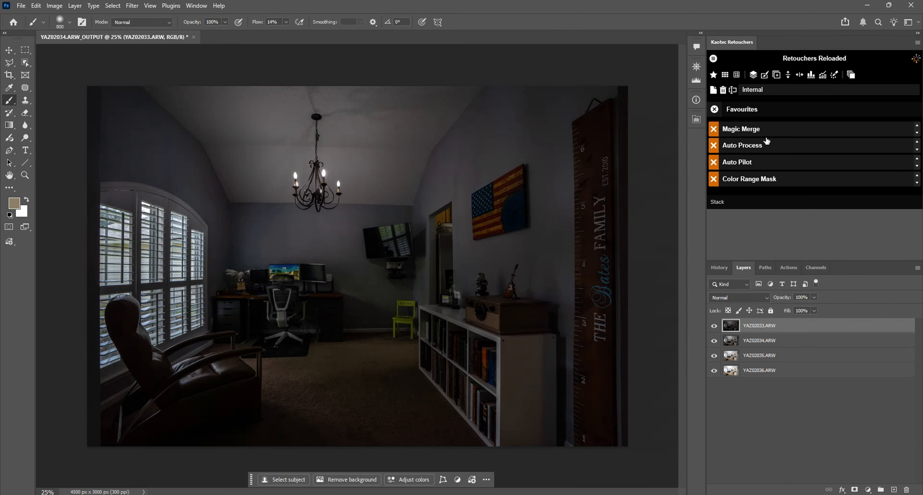
pyautogui.click(756, 135)
pyautogui.click(737, 132)
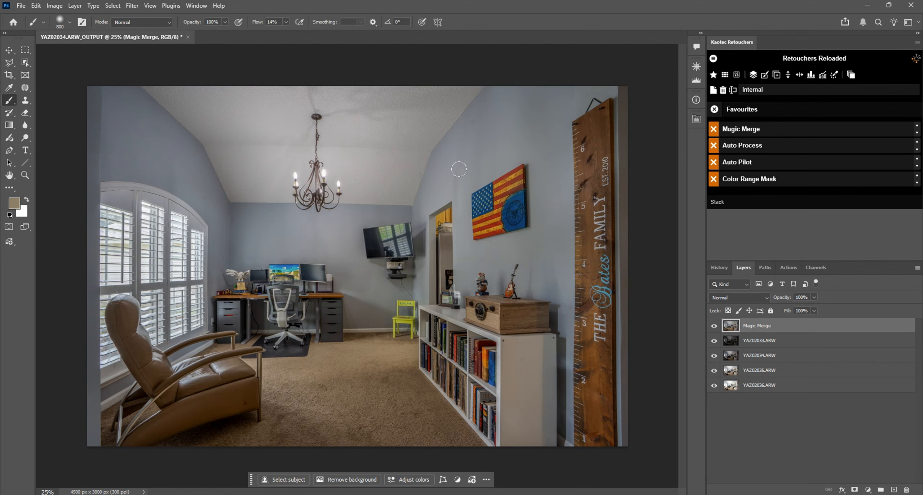
pyautogui.click(744, 146)
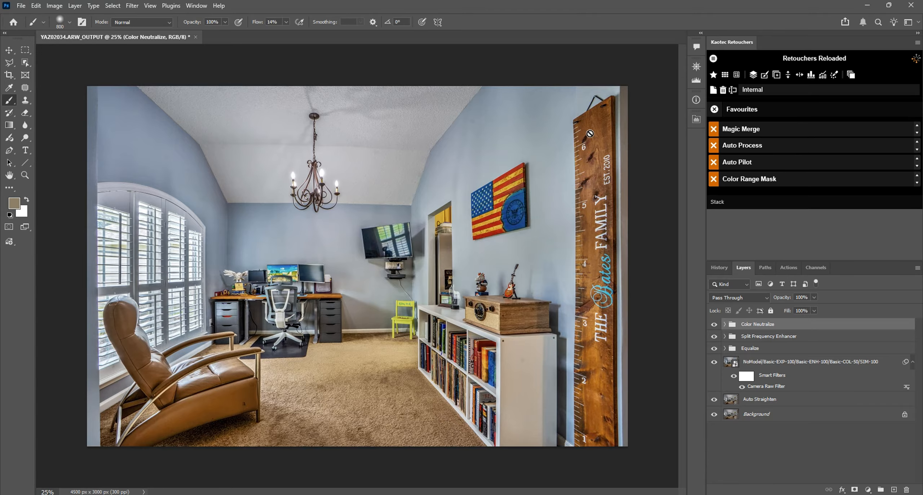
# Raise the opacity of all four layers inside the Color Neutralize group together.
pyautogui.click(725, 324)
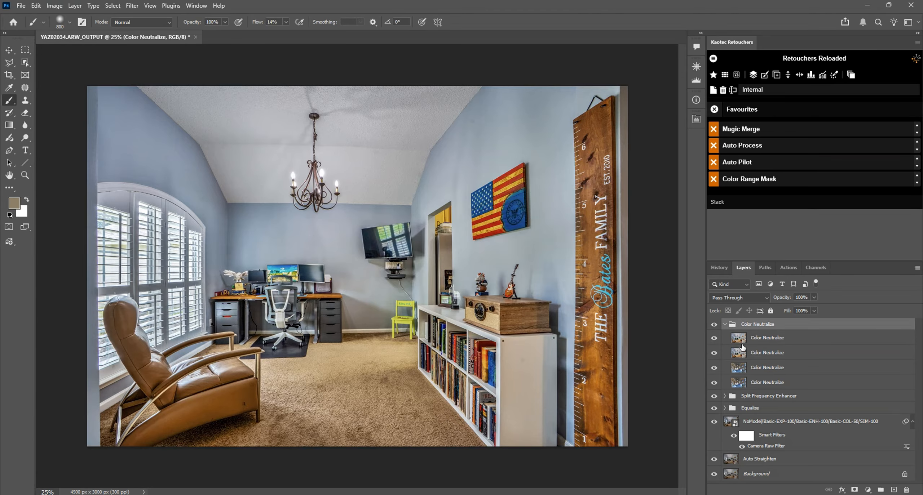
pyautogui.click(739, 338)
pyautogui.keyDown('shift'); pyautogui.click(751, 381); pyautogui.keyUp('shift')
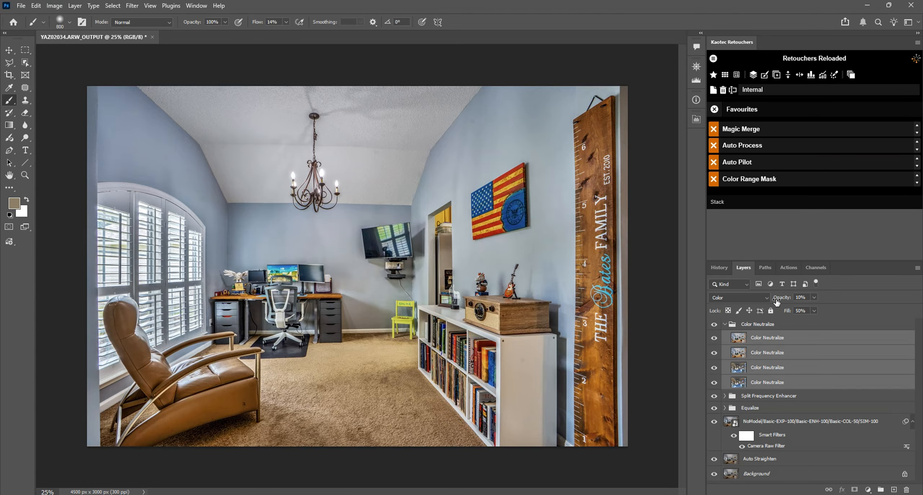
pyautogui.moveTo(777, 302); pyautogui.dragTo(779, 302)
pyautogui.click(724, 324)
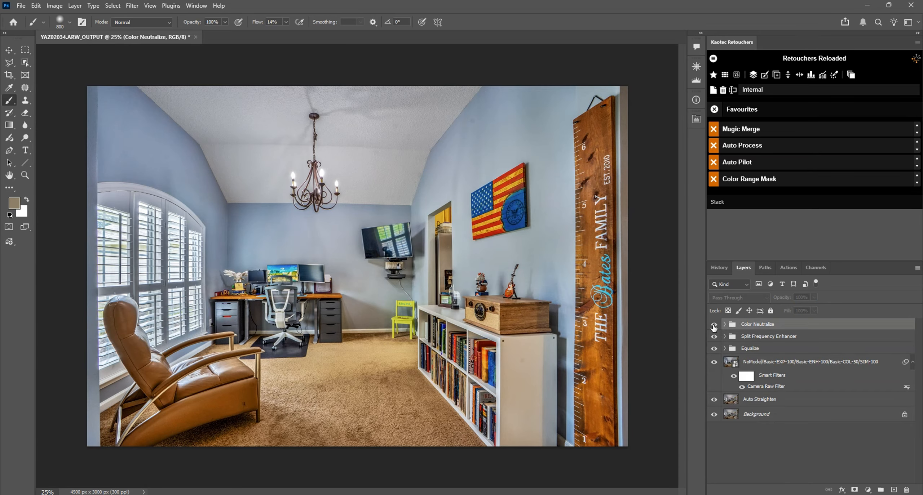
# Compare the room's colours with and without the Color Neutralize group.
pyautogui.click(713, 326)
pyautogui.click(713, 325)
pyautogui.click(714, 326)
pyautogui.scroll(-5, 576, 282)
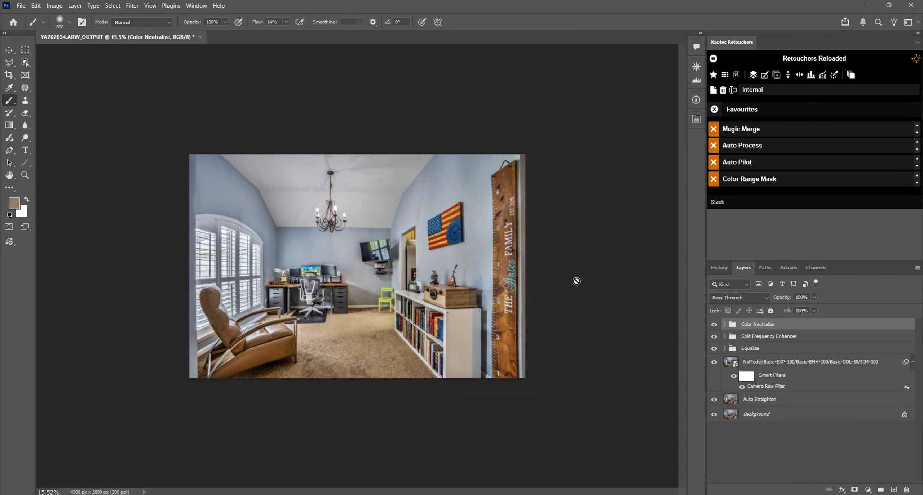
pyautogui.scroll(3, 546, 250)
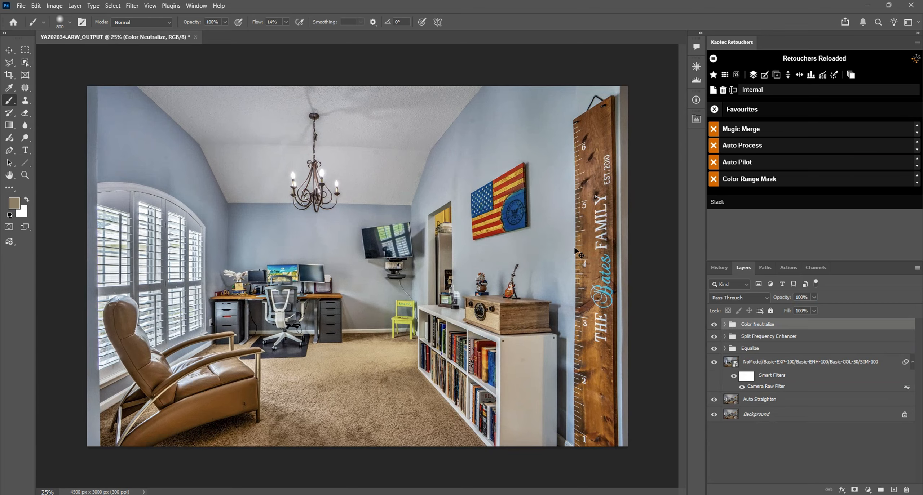
# Raise the Color Enhancer contrast to about 23 in the Split Frequency Enhancer group and review the Luminosity Enhancer settings.
pyautogui.click(725, 336)
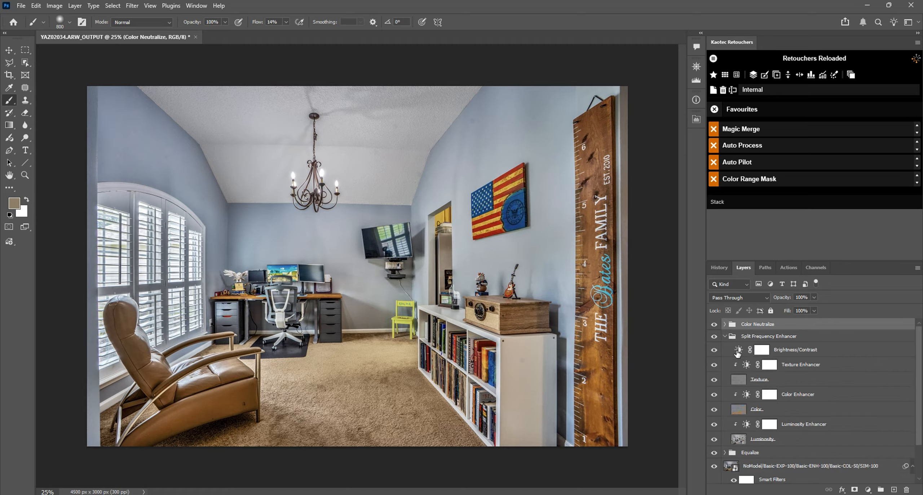
pyautogui.doubleClick(749, 424)
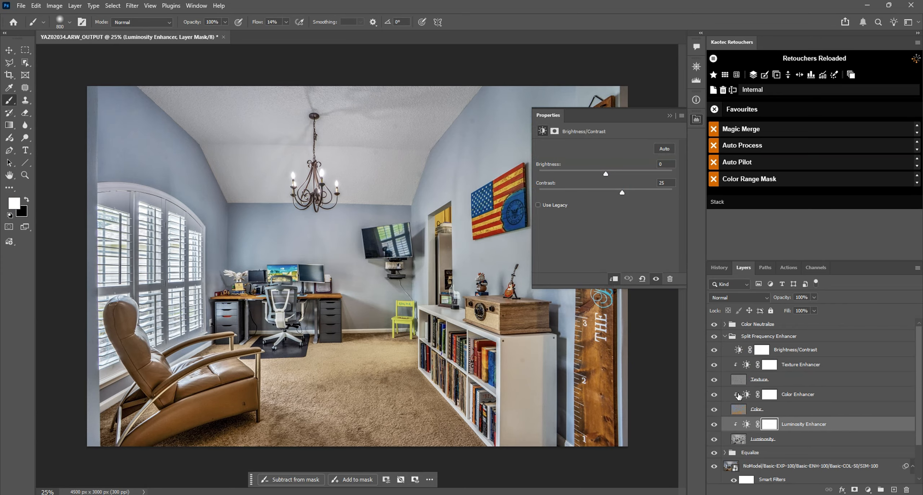
pyautogui.click(747, 397)
pyautogui.click(745, 396)
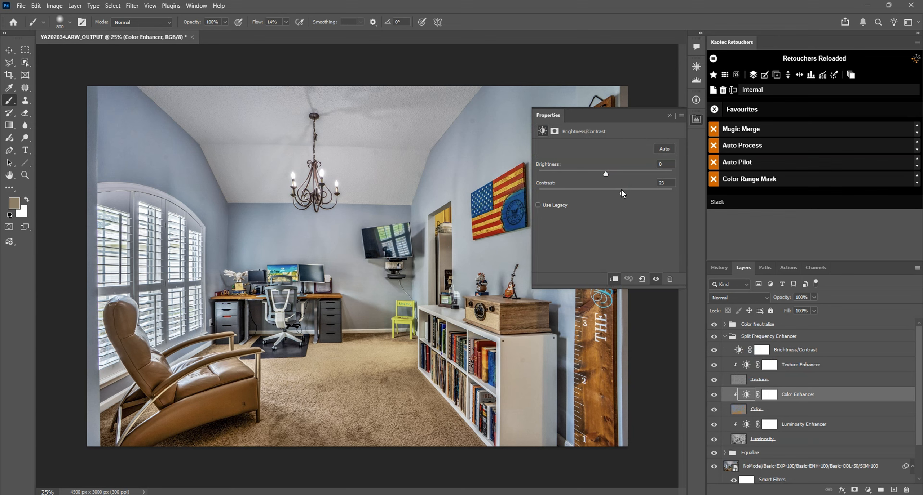
pyautogui.moveTo(614, 194); pyautogui.dragTo(623, 195)
pyautogui.click(745, 425)
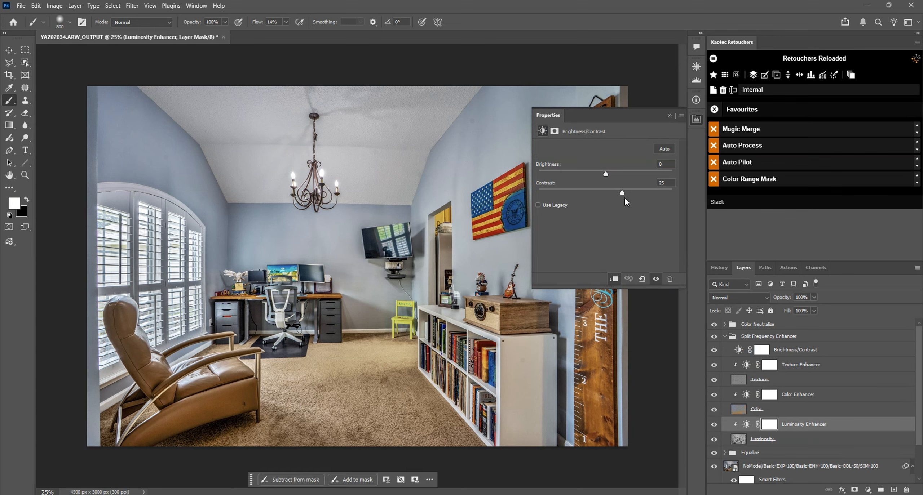
pyautogui.moveTo(625, 197)
pyautogui.mouseDown()
pyautogui.moveTo(654, 196)
pyautogui.moveTo(623, 201)
pyautogui.mouseUp()
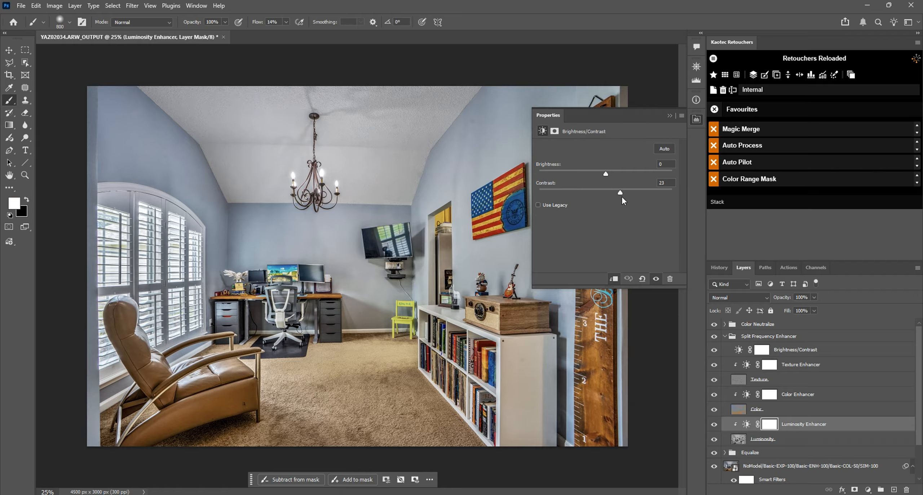
pyautogui.click(696, 120)
# Close the processed office image without saving it and switch to Adobe Bridge.
pyautogui.hotkey('ctrl', 'w')
pyautogui.click(457, 189)
pyautogui.click(577, 494)
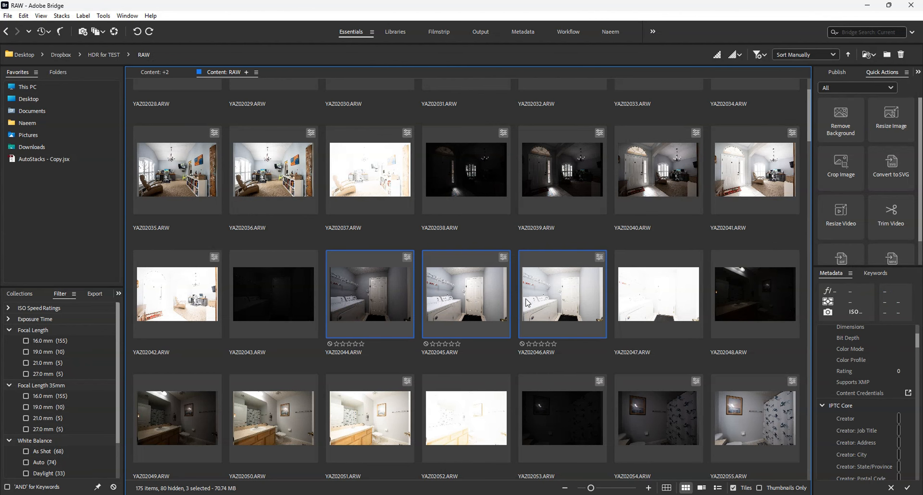
# Open only the laundry room photo YAZ02044.ARW through Camera Raw in Photoshop and run Auto Process on it.
pyautogui.click(382, 306)
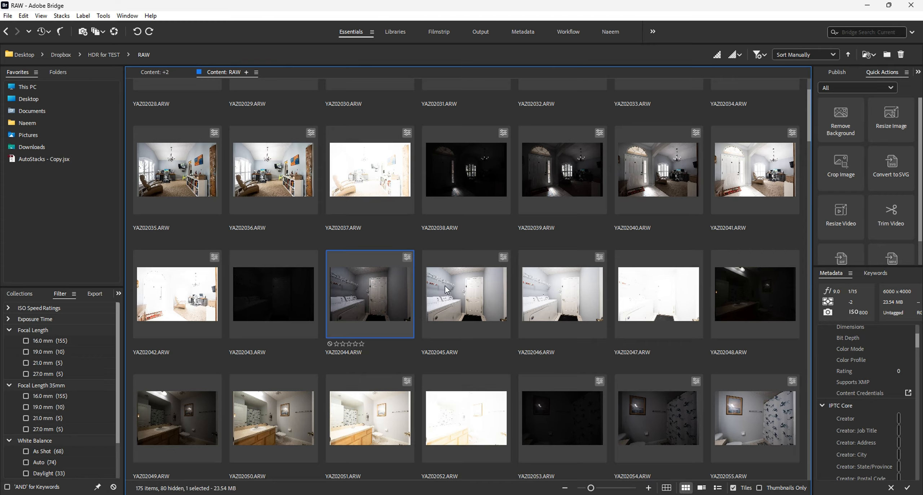
pyautogui.click(445, 286)
pyautogui.click(385, 291)
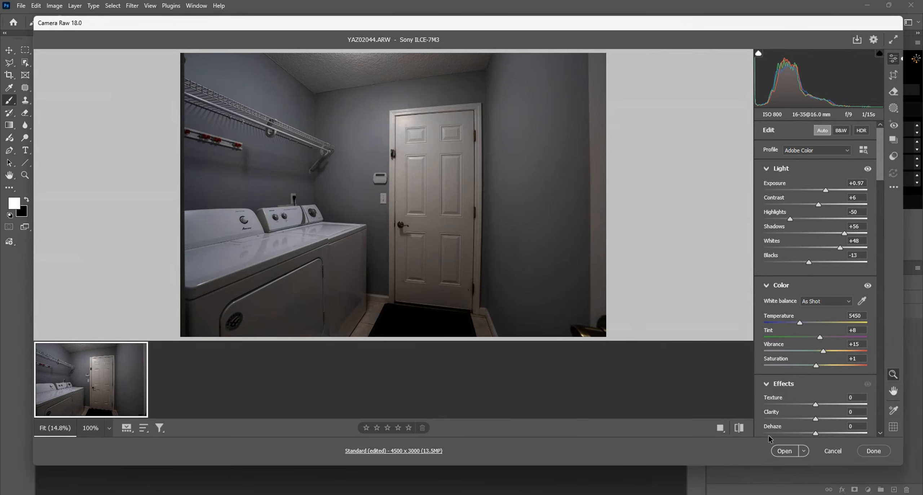
pyautogui.click(783, 451)
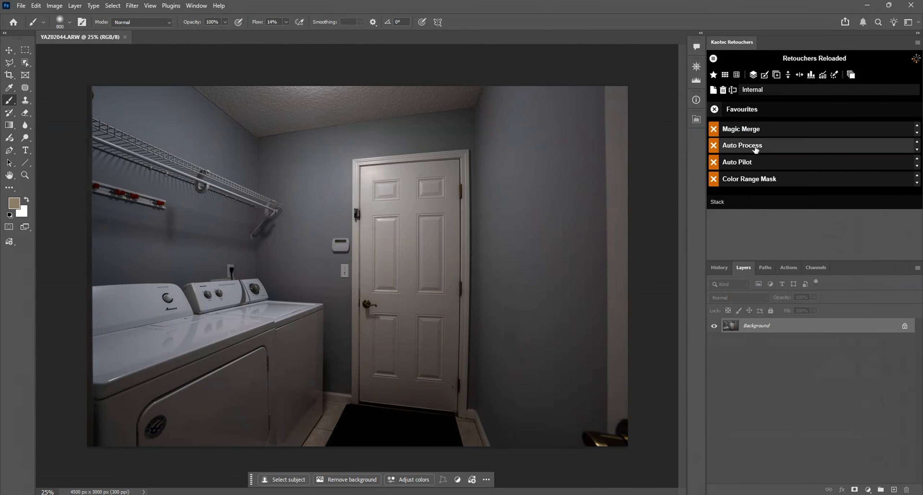
pyautogui.click(755, 148)
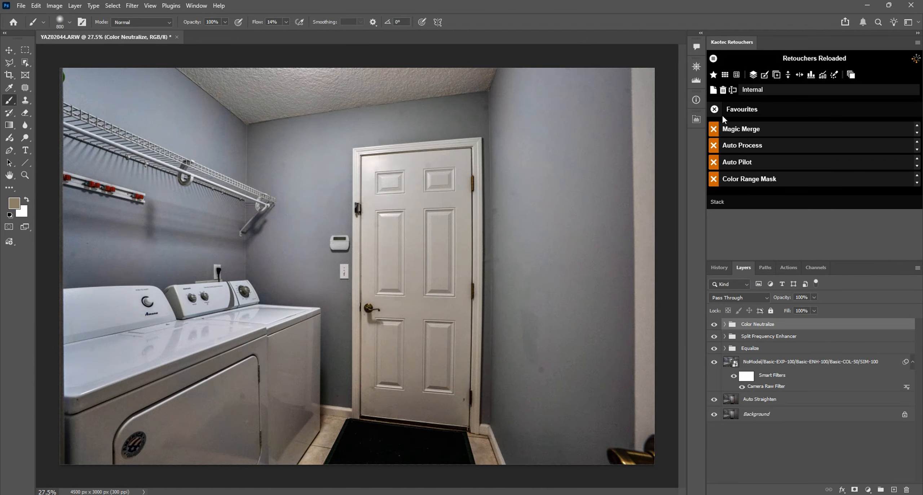
pyautogui.click(714, 110)
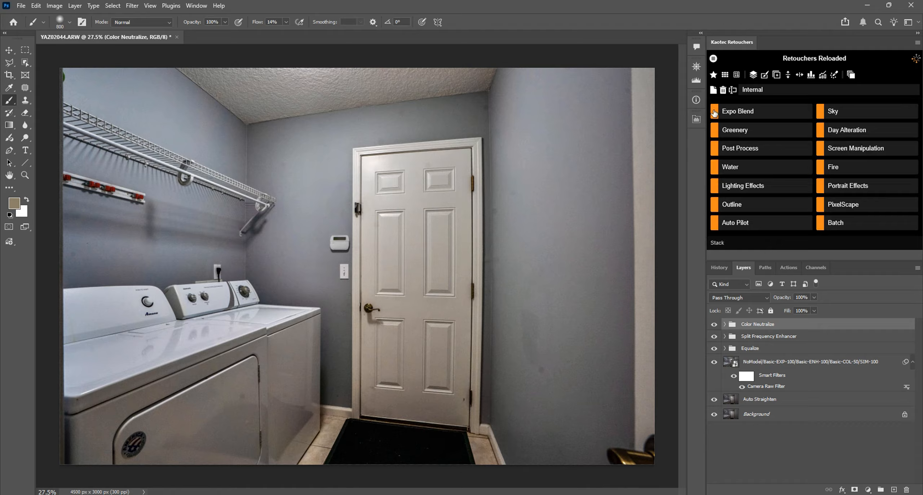
pyautogui.click(743, 148)
pyautogui.scroll(-5, 758, 209)
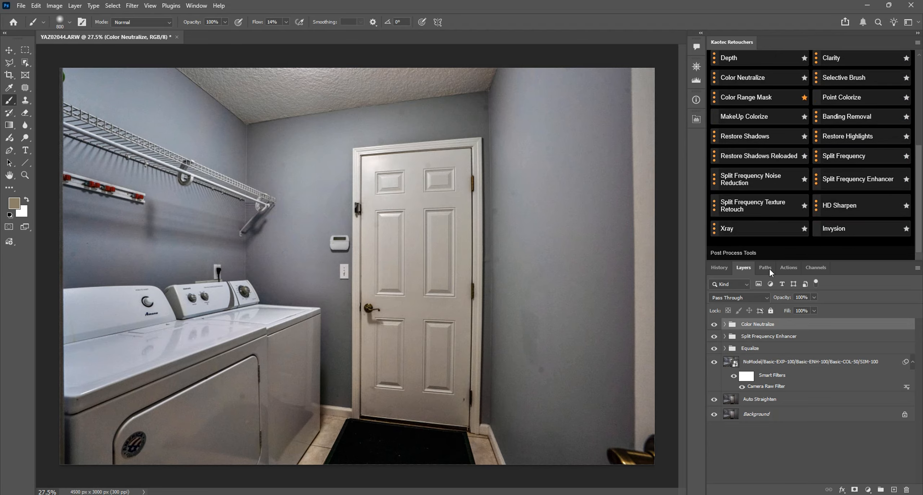
pyautogui.click(746, 234)
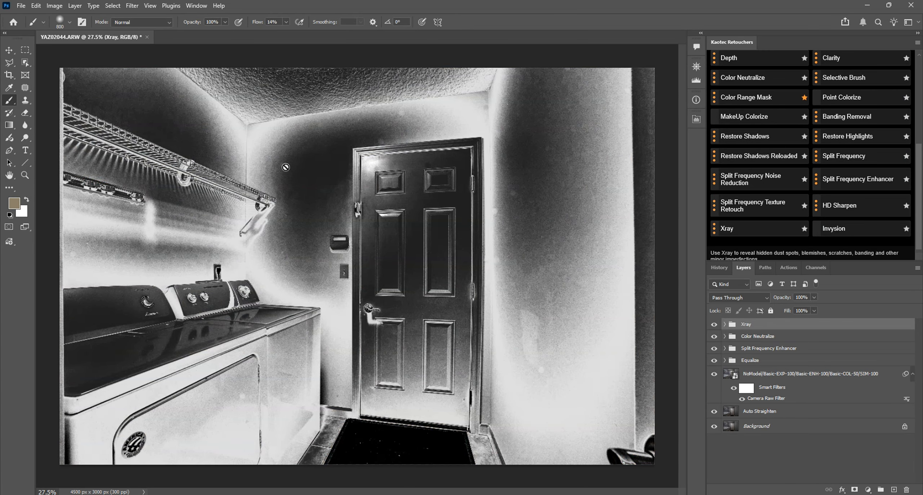
pyautogui.click(436, 195)
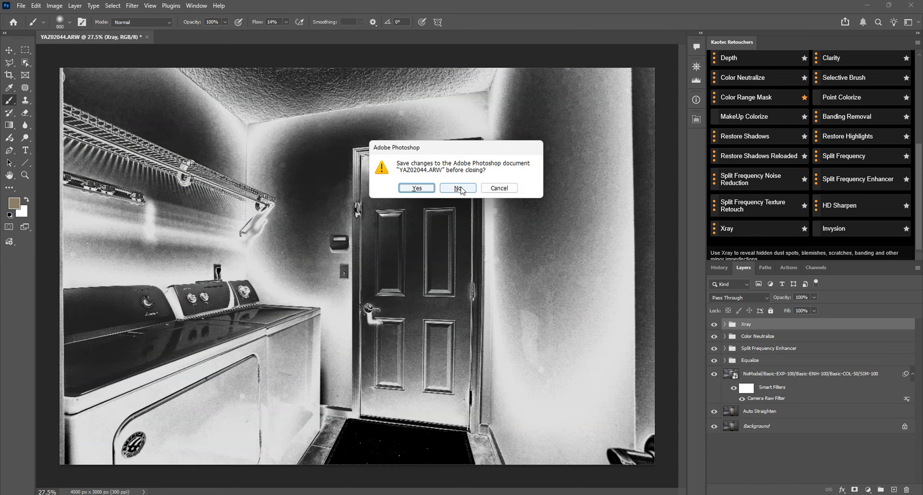
pyautogui.click(499, 188)
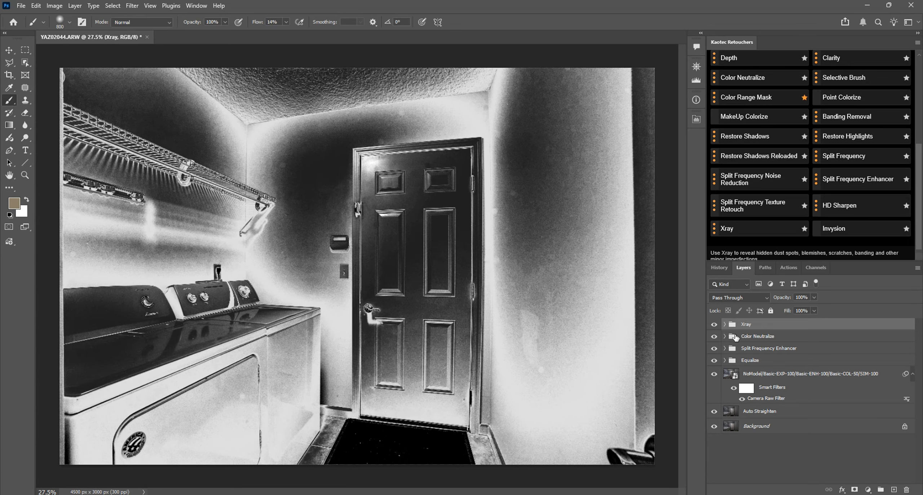
pyautogui.moveTo(735, 325); pyautogui.dragTo(907, 489)
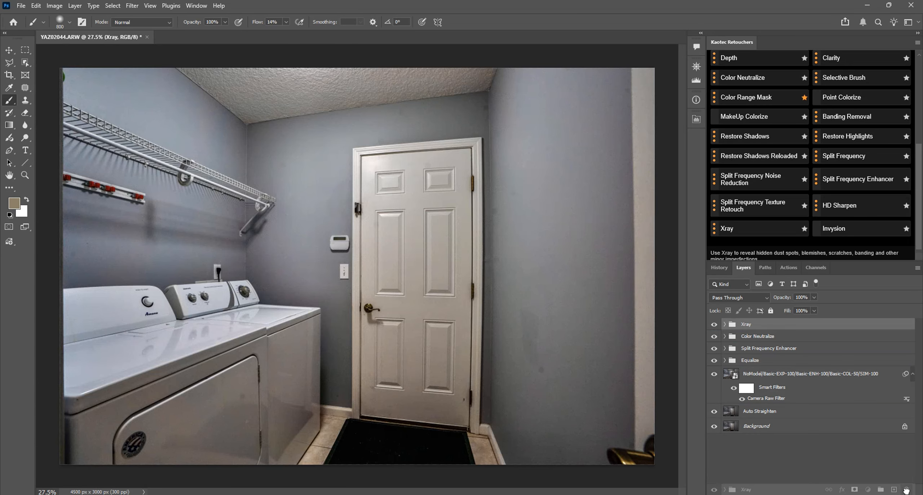
# Flatten the processed laundry room image with Snap Flatten and apply the Xray tool to it.
pyautogui.scroll(5, 809, 197)
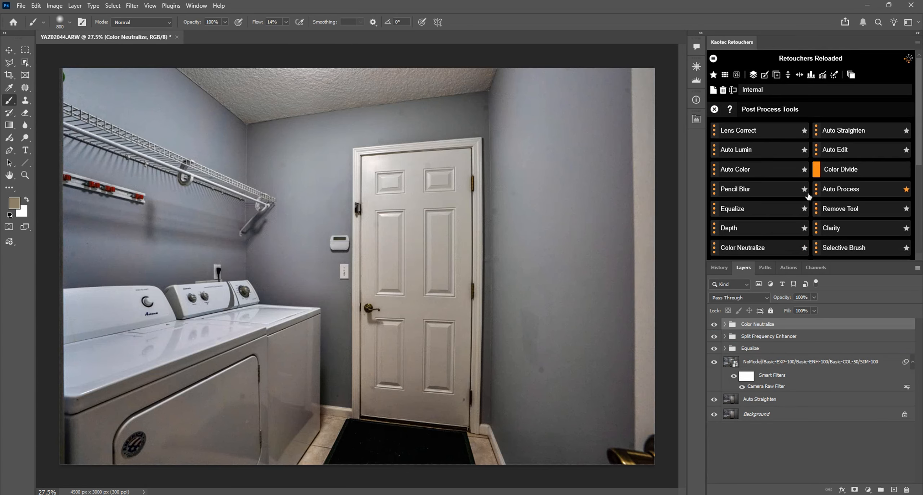
pyautogui.click(753, 75)
pyautogui.scroll(-5, 755, 209)
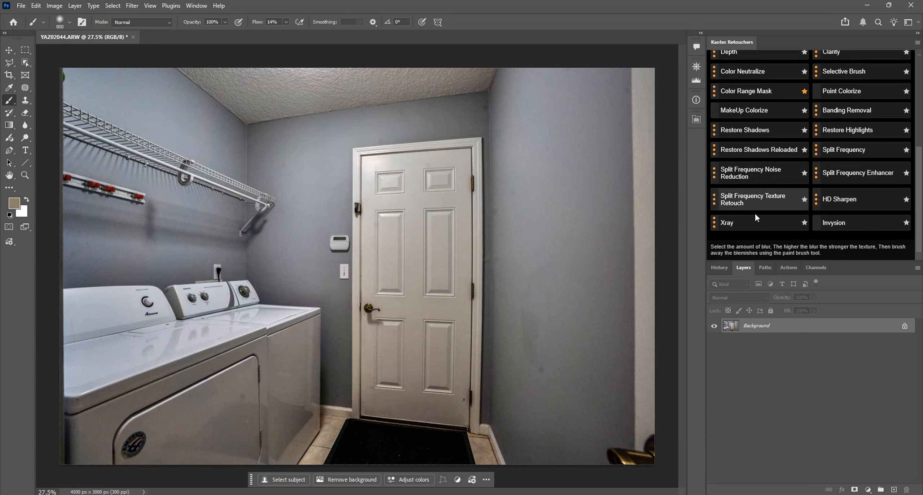
pyautogui.click(752, 224)
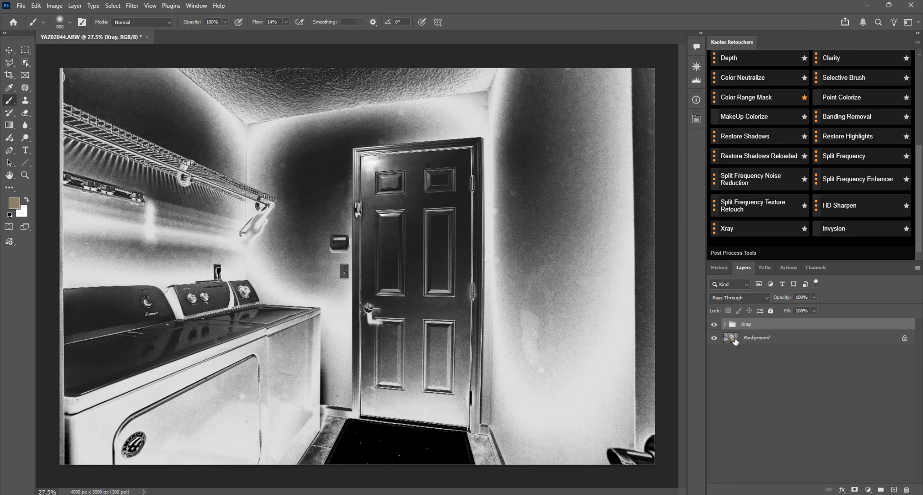
# Heal the spots on the washer-side wall and the wall beside the door on the Background layer, using a smaller Spot Healing Brush.
pyautogui.click(754, 339)
pyautogui.click(25, 87)
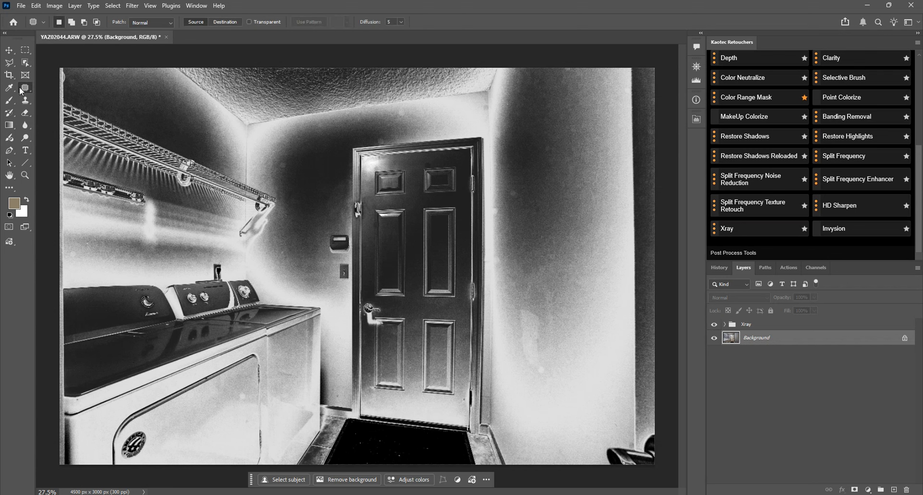
pyautogui.click(65, 90)
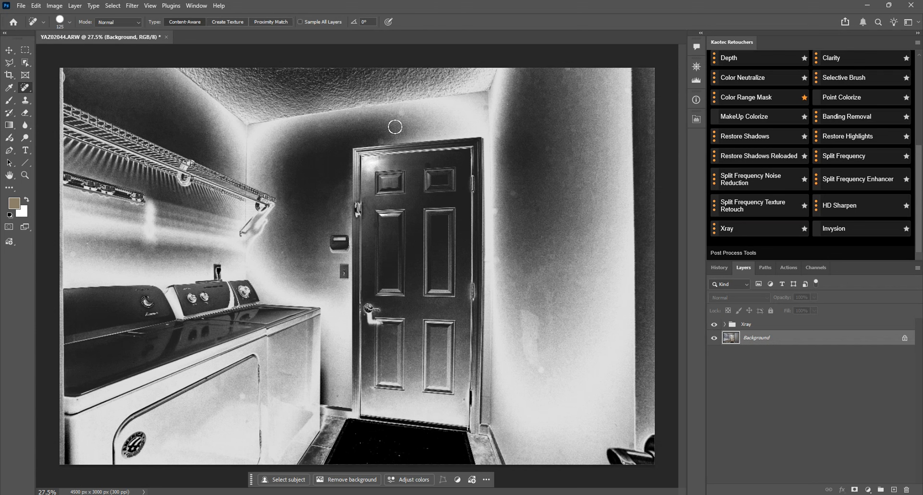
pyautogui.press('[')
pyautogui.press('[')
pyautogui.click(72, 254)
pyautogui.press('[')
pyautogui.click(544, 372)
# Delete the Xray group and review the healed laundry room image.
pyautogui.click(731, 325)
pyautogui.moveTo(732, 326); pyautogui.dragTo(906, 489)
pyautogui.scroll(-2, 605, 231)
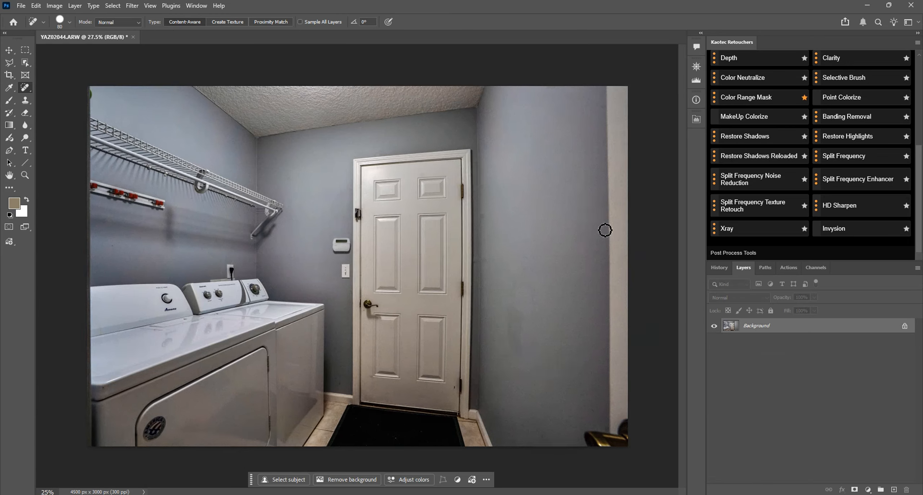
# Close the laundry room image without saving it and switch to Adobe Bridge.
pyautogui.hotkey('ctrl', 'w')
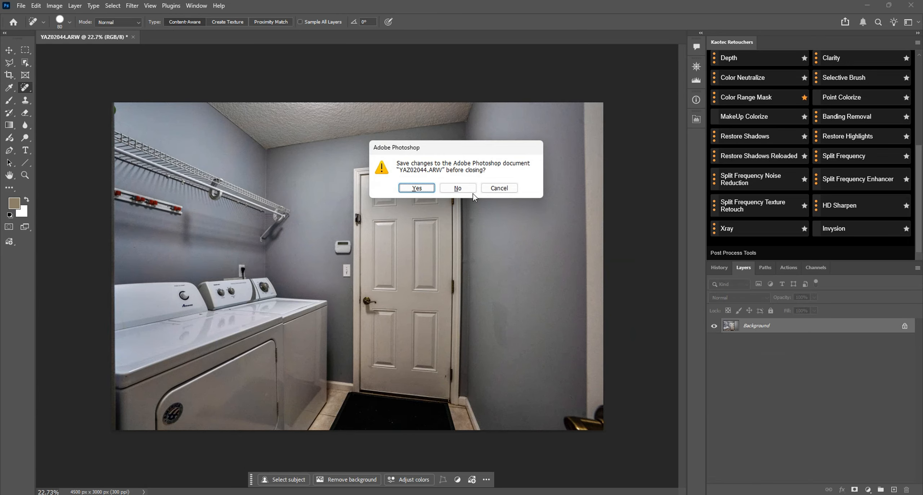
pyautogui.click(459, 190)
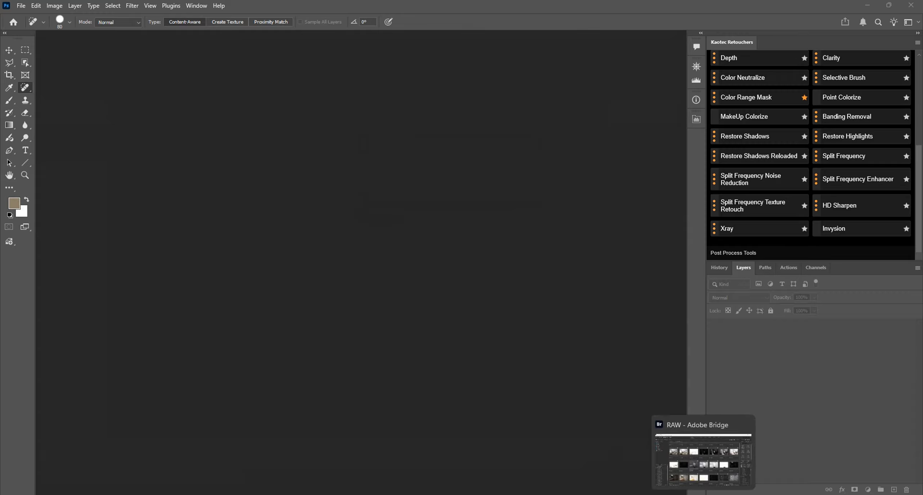
pyautogui.click(705, 494)
# Open the four bedroom exposures YAZ02058.ARW to YAZ02061.ARW together through Camera Raw in Photoshop.
pyautogui.scroll(-2, 519, 316)
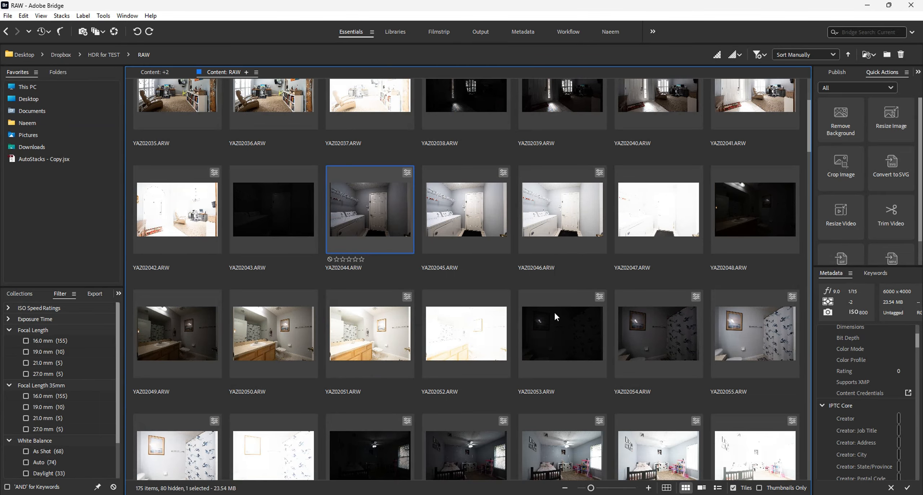
pyautogui.scroll(-2, 555, 317)
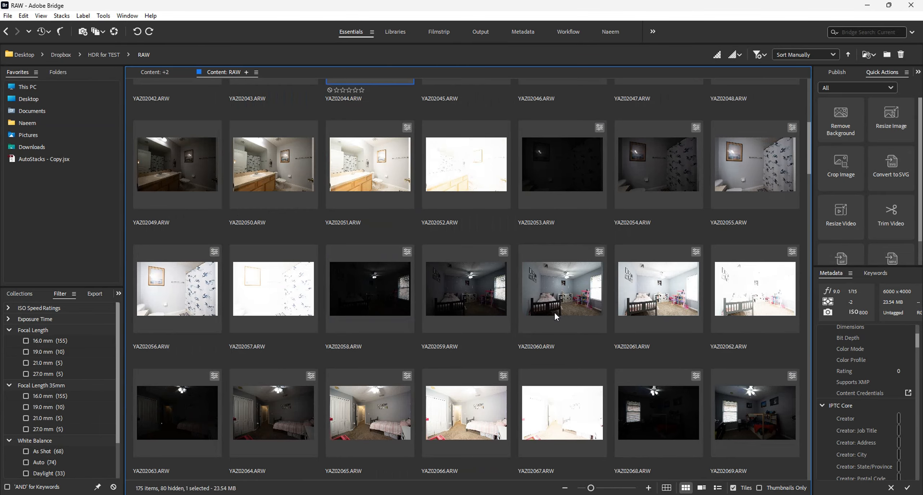
pyautogui.click(410, 305)
pyautogui.keyDown('shift'); pyautogui.click(657, 299); pyautogui.keyUp('shift')
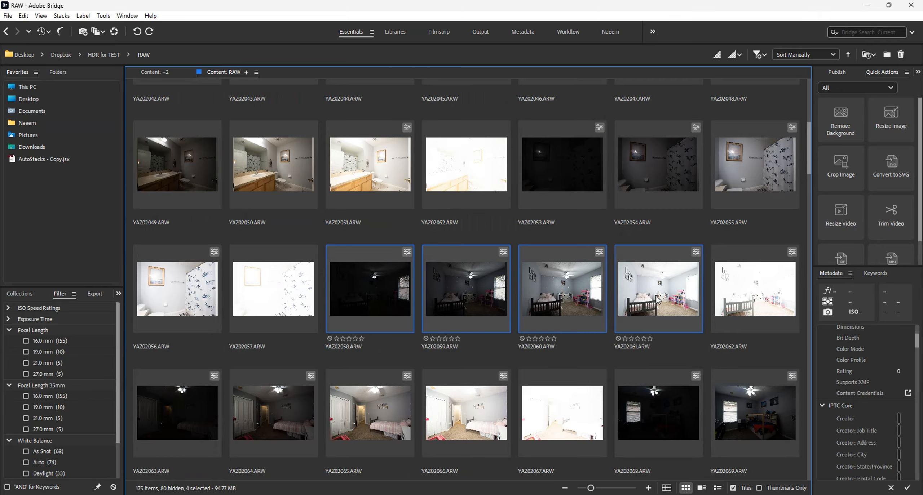
pyautogui.doubleClick(658, 300)
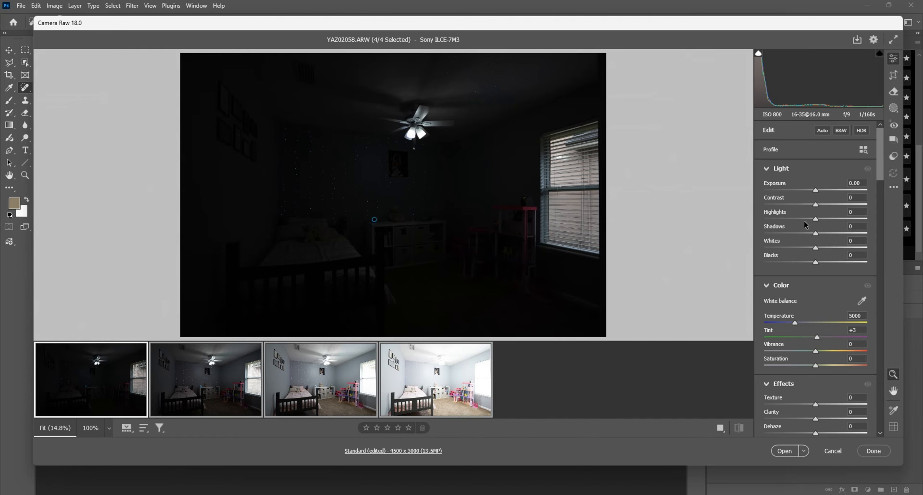
pyautogui.click(782, 451)
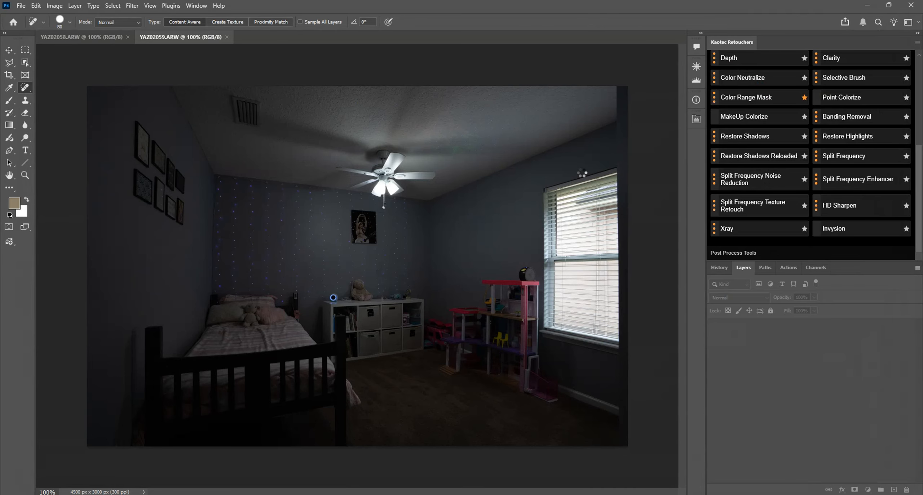
# Merge the four bedroom exposures with the favourite Magic Merge tool and flatten the result with Snap Flatten.
pyautogui.scroll(5, 789, 152)
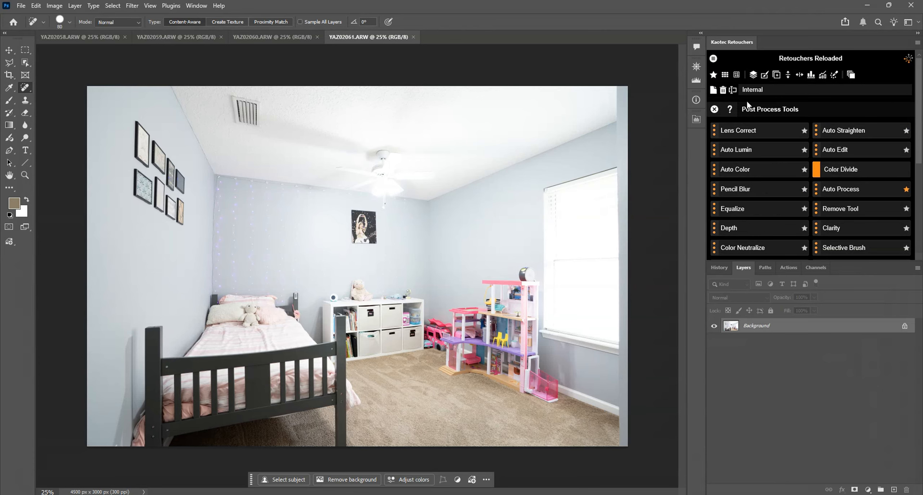
pyautogui.click(714, 76)
pyautogui.click(754, 130)
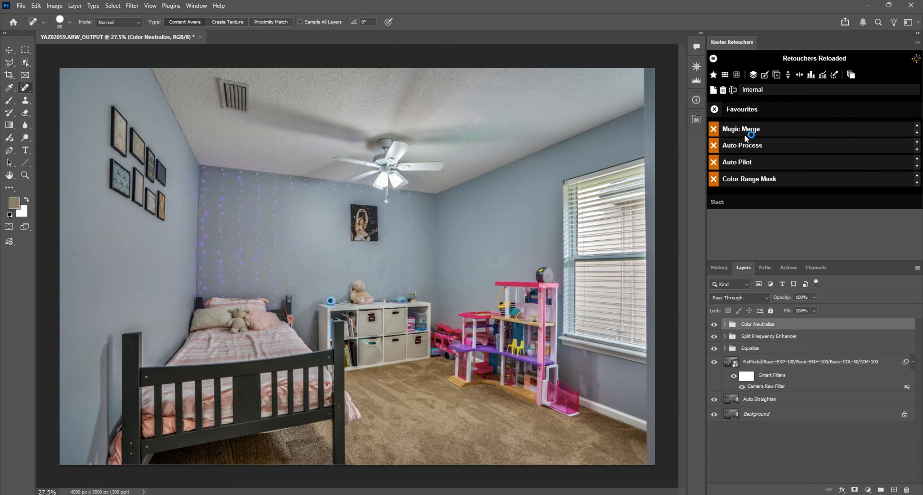
pyautogui.click(753, 76)
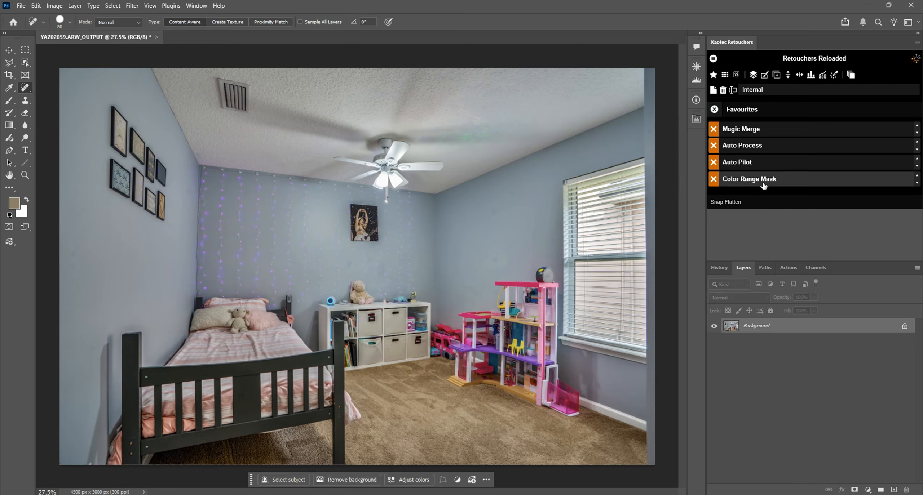
pyautogui.click(715, 110)
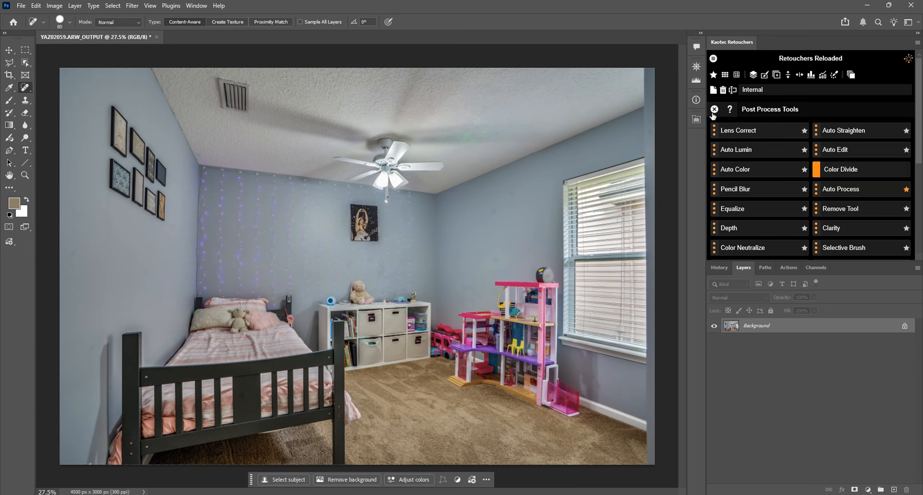
pyautogui.scroll(-4, 768, 192)
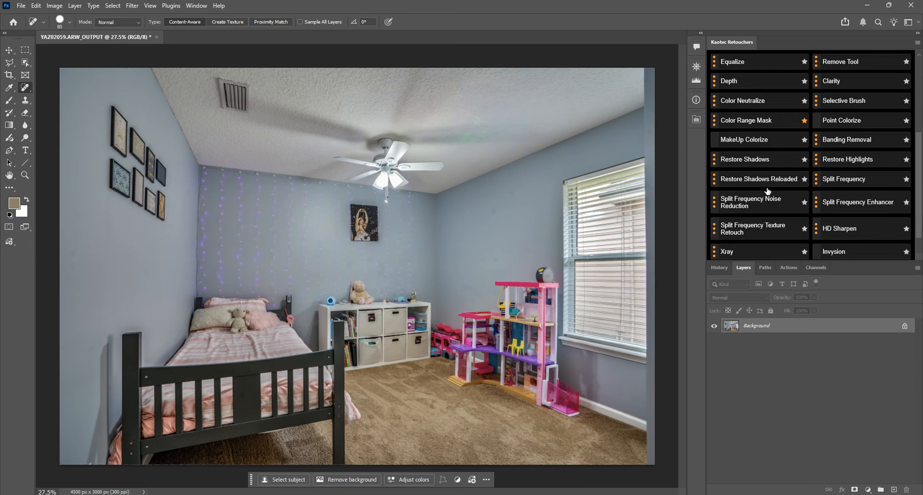
pyautogui.scroll(-1, 768, 191)
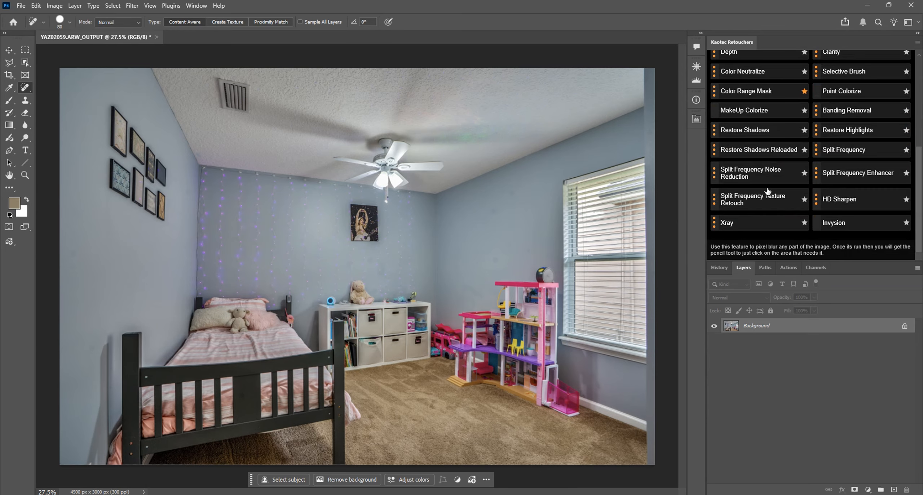
pyautogui.scroll(5, 768, 191)
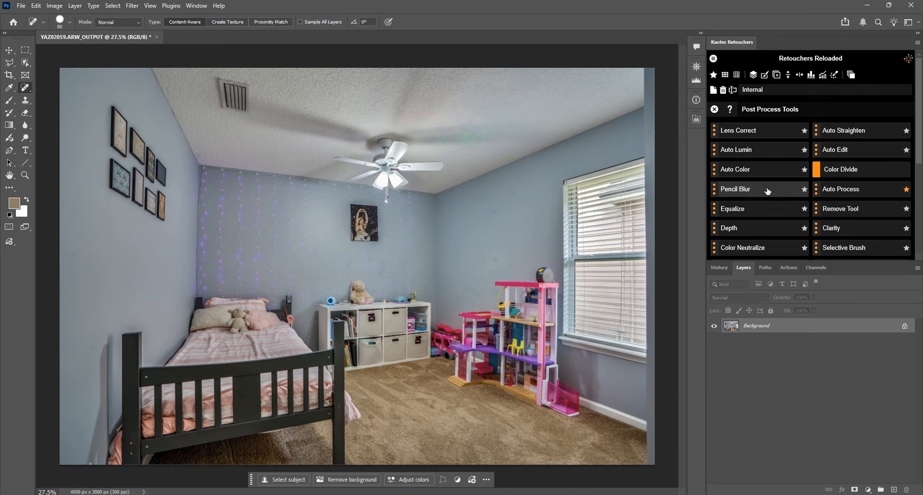
pyautogui.click(714, 110)
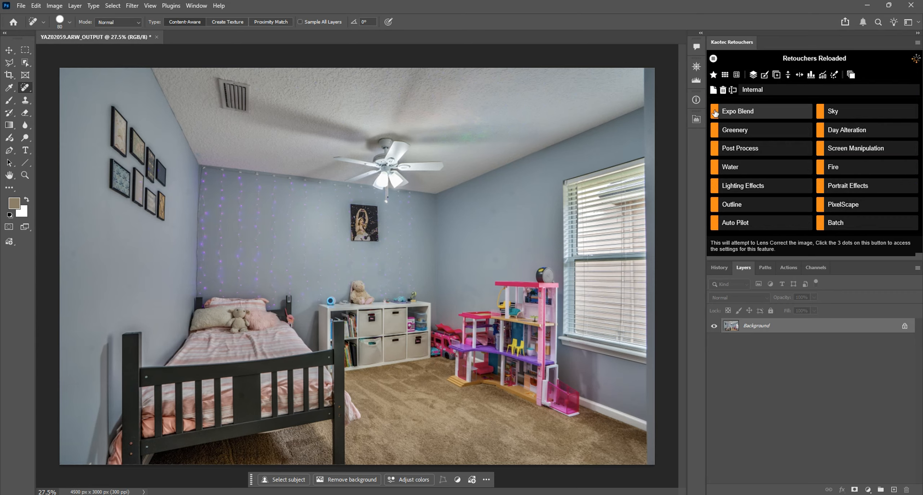